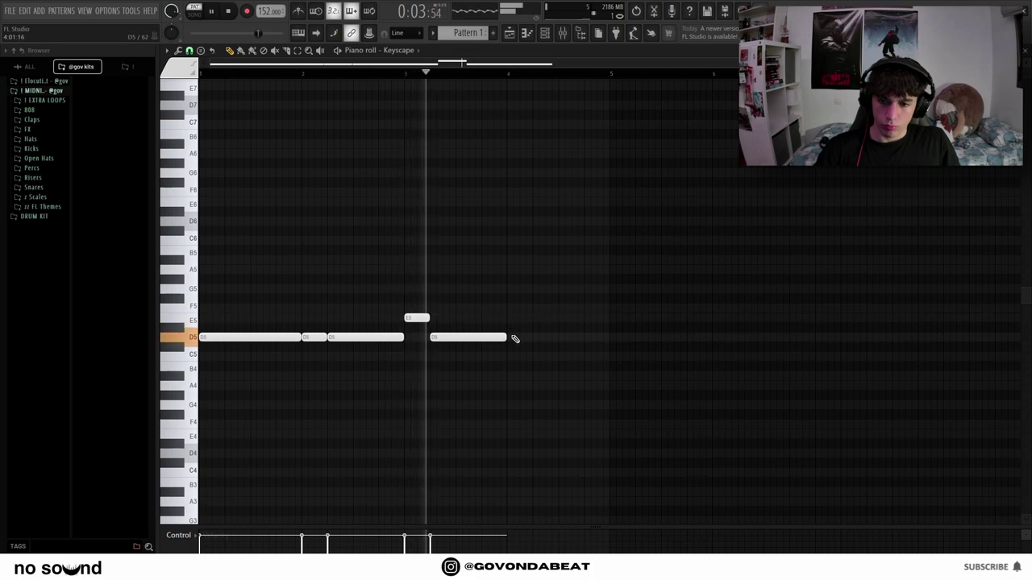
# Raise the short E5 note at bar 3 to F5, extend it to half a bar, and shift the following D5 note to make room.
pyautogui.moveTo(414, 318); pyautogui.dragTo(415, 308)
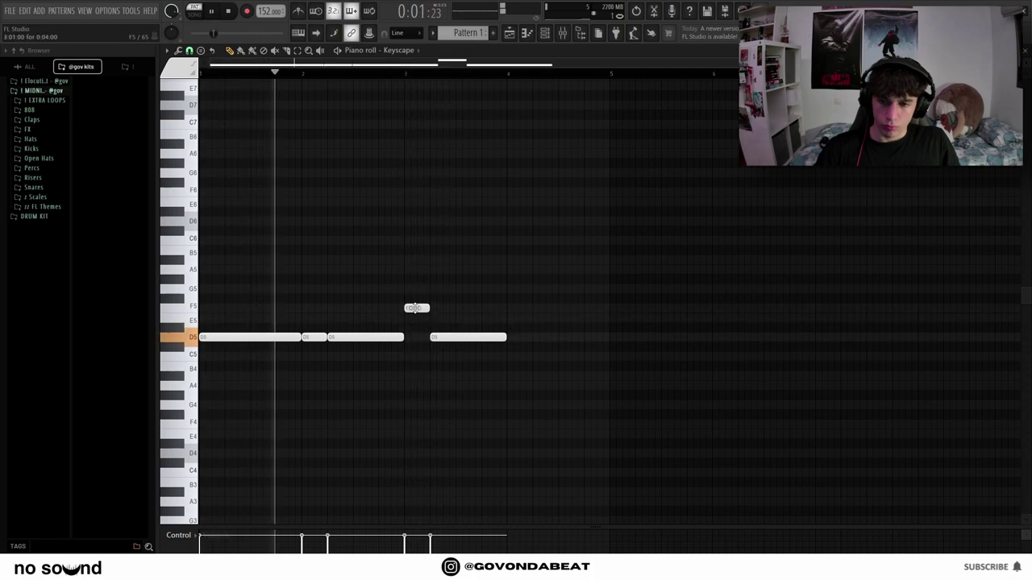
pyautogui.moveTo(464, 338); pyautogui.dragTo(489, 338)
pyautogui.moveTo(430, 308); pyautogui.dragTo(456, 308)
pyautogui.click(542, 338)
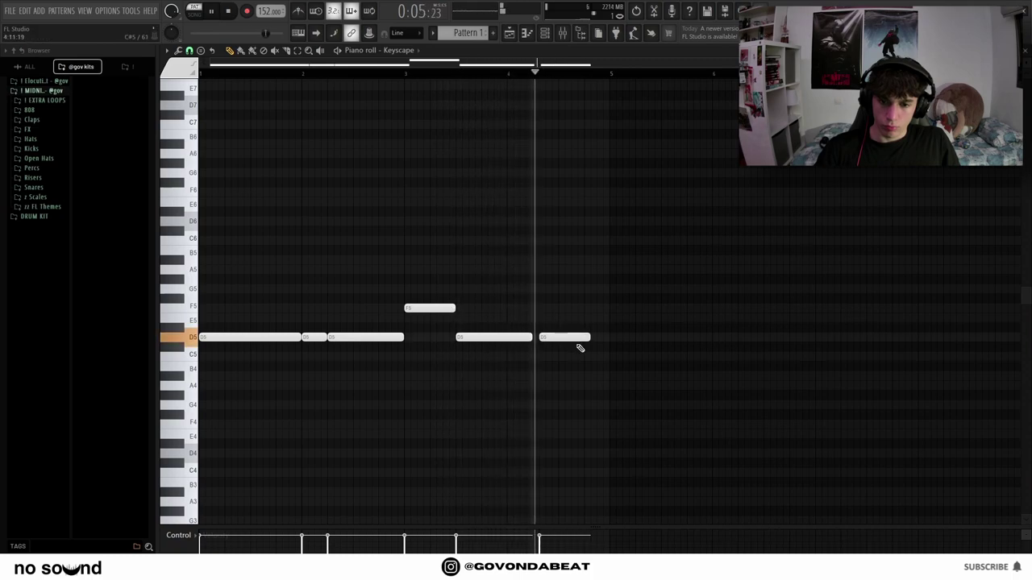
pyautogui.moveTo(566, 338); pyautogui.dragTo(562, 360)
pyautogui.rightClick(558, 358)
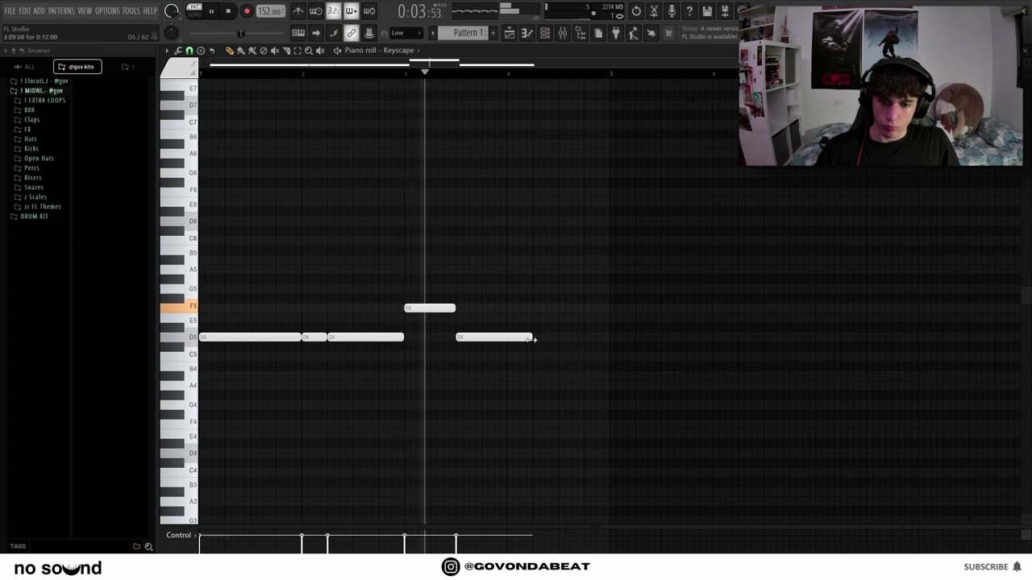
# Add a half-bar E5 note at the end of bar 4 and duplicate the four-bar phrase into bars 5–8.
pyautogui.click(555, 356)
pyautogui.moveTo(555, 356)
pyautogui.mouseDown()
pyautogui.moveTo(552, 318)
pyautogui.moveTo(582, 320)
pyautogui.moveTo(557, 337)
pyautogui.mouseUp()
pyautogui.hotkey('ctrl', 'b')
pyautogui.scroll(-2, 533, 282)
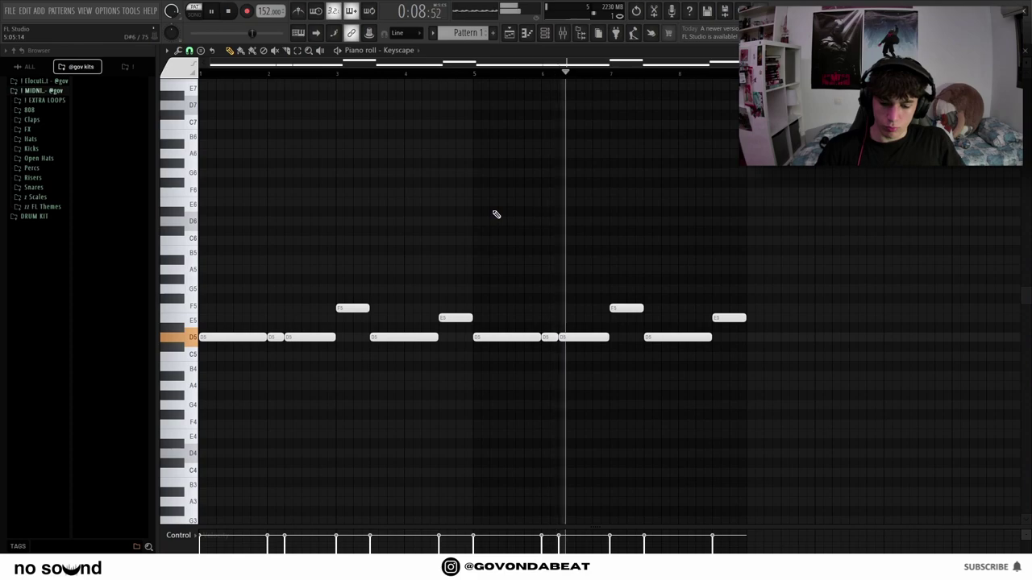
# Transpose the whole Keyscape melody down two octaves so it starts on D3.
pyautogui.hotkey('ctrl', 'Down')
pyautogui.hotkey('ctrl', 'Down')
pyautogui.scroll(-4, 496, 215)
pyautogui.scroll(-2, 495, 214)
# Layer a copy of the melody one octave lower, starting on D2.
pyautogui.hotkey('ctrl', 'a')
pyautogui.hotkey('ctrl', 'c')
pyautogui.hotkey('ctrl', 'v')
pyautogui.hotkey('ctrl', 'Down')
pyautogui.hotkey('ctrl', 'd')
pyautogui.scroll(-3, 566, 270)
pyautogui.moveTo(861, 476); pyautogui.dragTo(147, 315)
pyautogui.scroll(-3, 319, 334)
pyautogui.hotkey('ctrl', 'd')
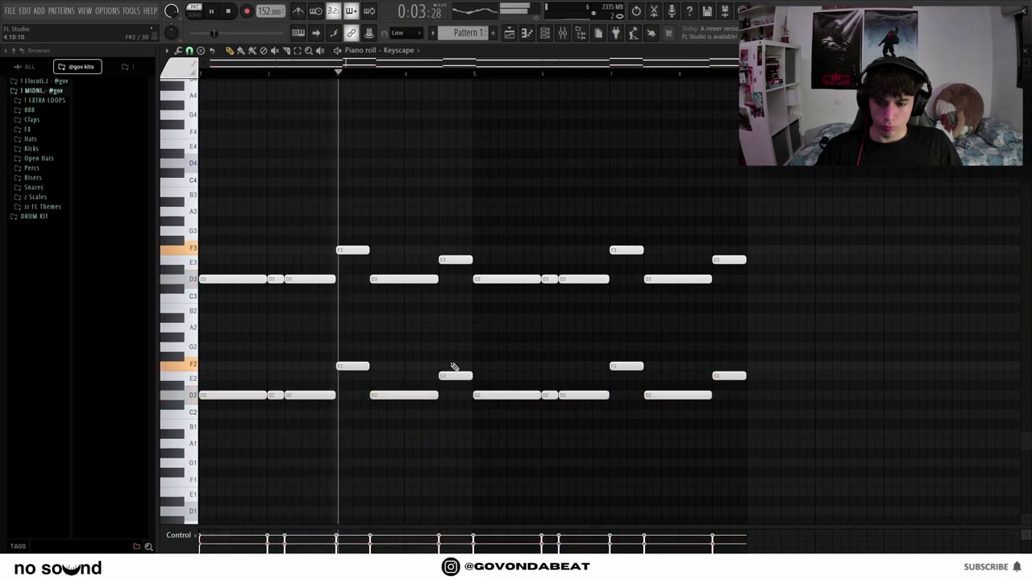
# Copy all the Keyscape notes into an Analog Lab V part and transpose them down one octave, starting on D4 and D3.
pyautogui.hotkey('ctrl', 'a')
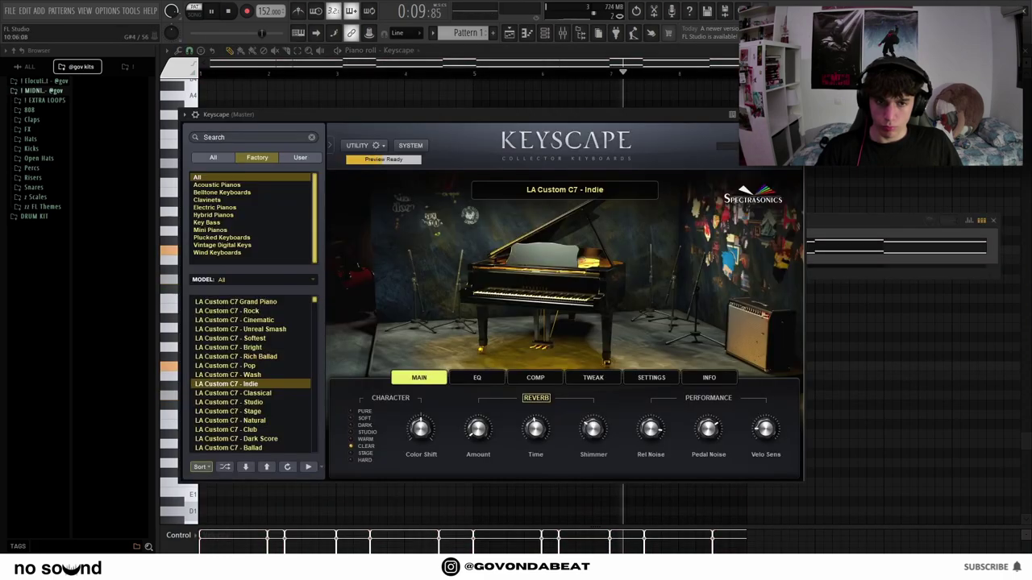
pyautogui.click(296, 245)
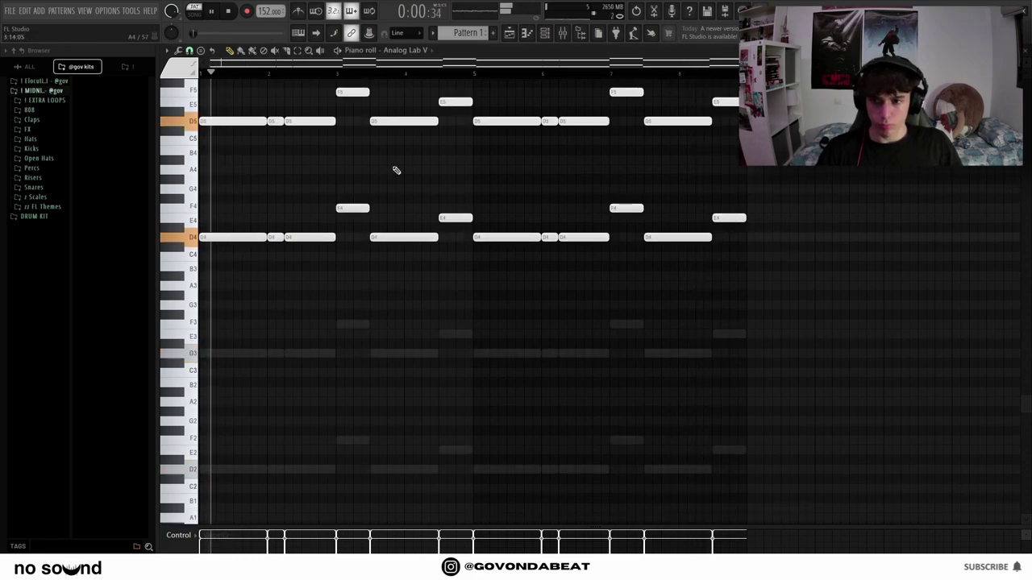
pyautogui.scroll(3, 417, 148)
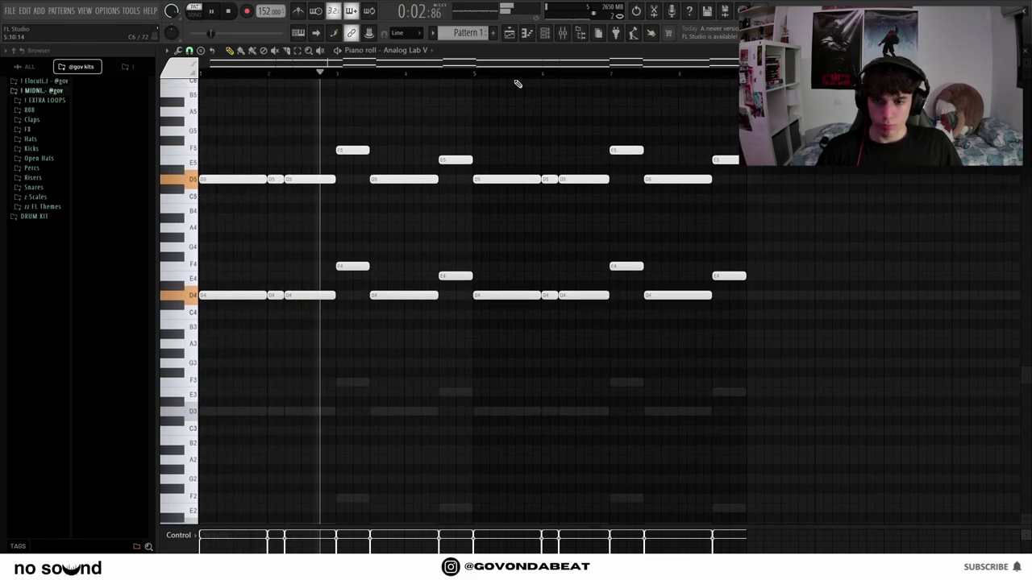
pyautogui.hotkey('ctrl', 'Down')
# Add a Kontakt 7 channel and give it a D5 note spanning the first four bars.
pyautogui.click(546, 36)
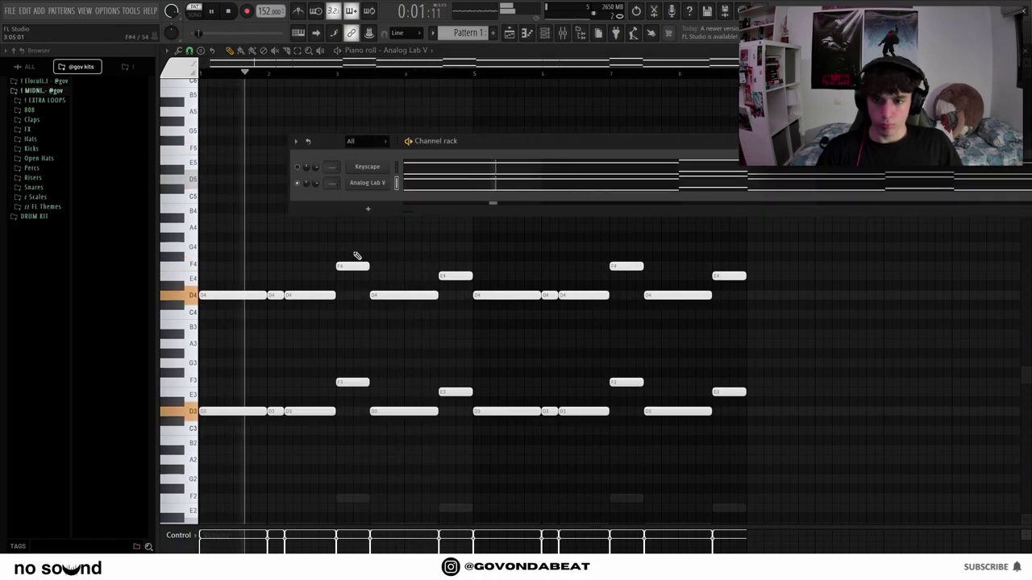
pyautogui.click(353, 209)
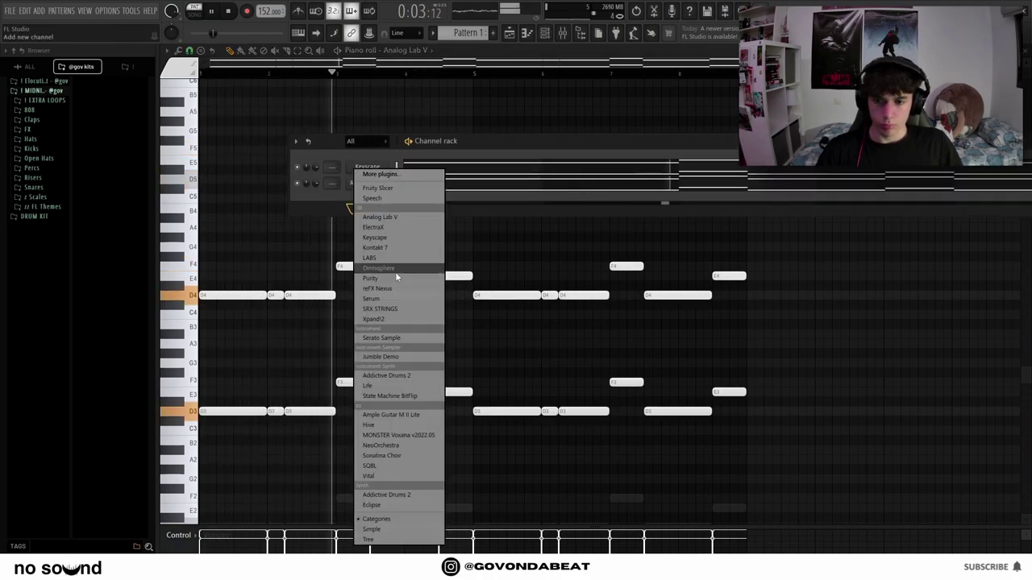
pyautogui.click(374, 247)
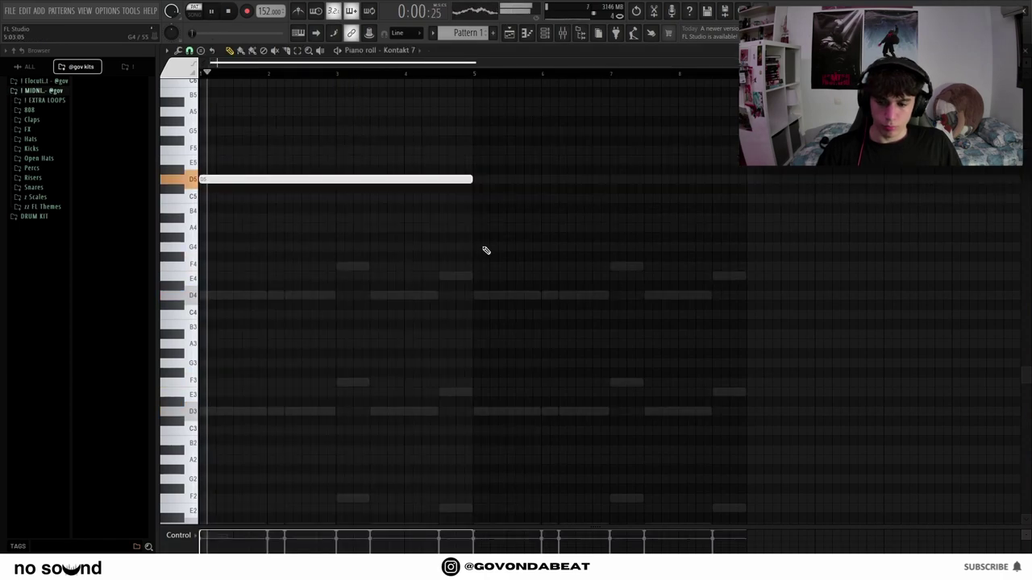
pyautogui.scroll(-2, 485, 250)
pyautogui.scroll(4, 490, 246)
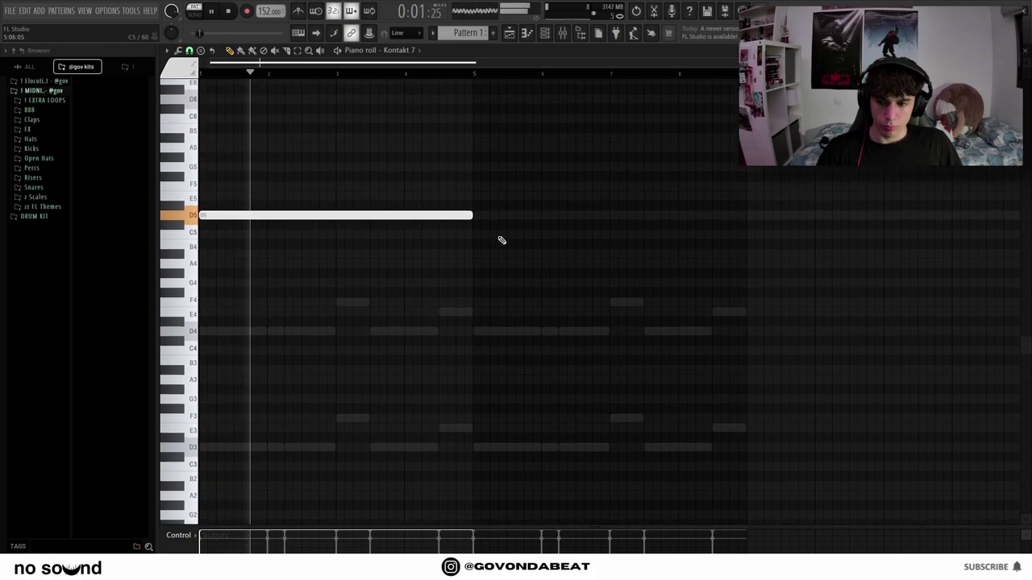
# Duplicate the four-bar D5 note in the Kontakt 7 part to fill bars 5–8.
pyautogui.click(546, 34)
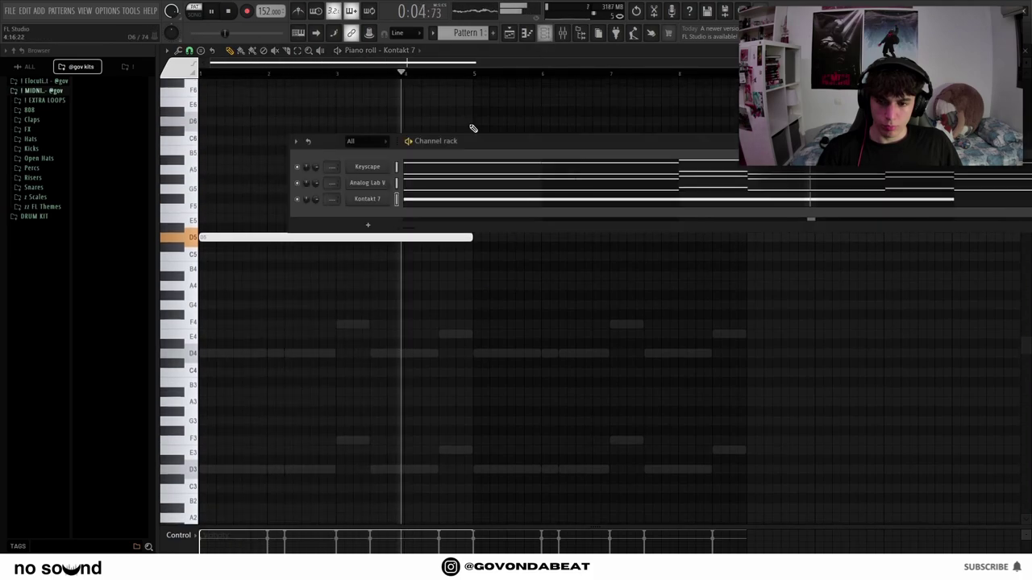
pyautogui.click(512, 266)
pyautogui.rightClick(516, 265)
pyautogui.hotkey('ctrl', 'b')
pyautogui.hotkey('ctrl', 'd')
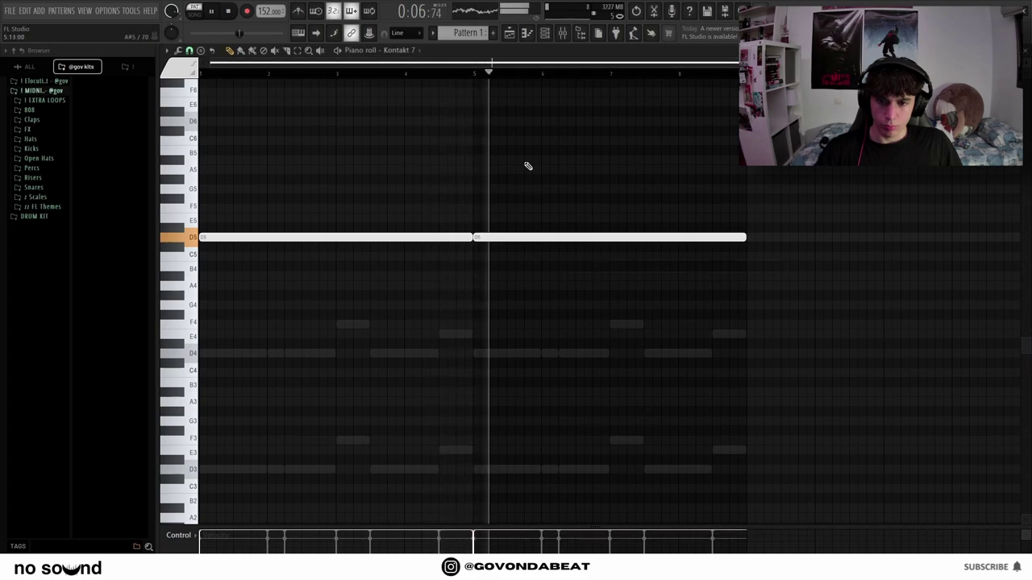
# Transpose the Omnisphere part up an octave to start on D5 and D4, trying it one octave higher as well.
pyautogui.click(546, 34)
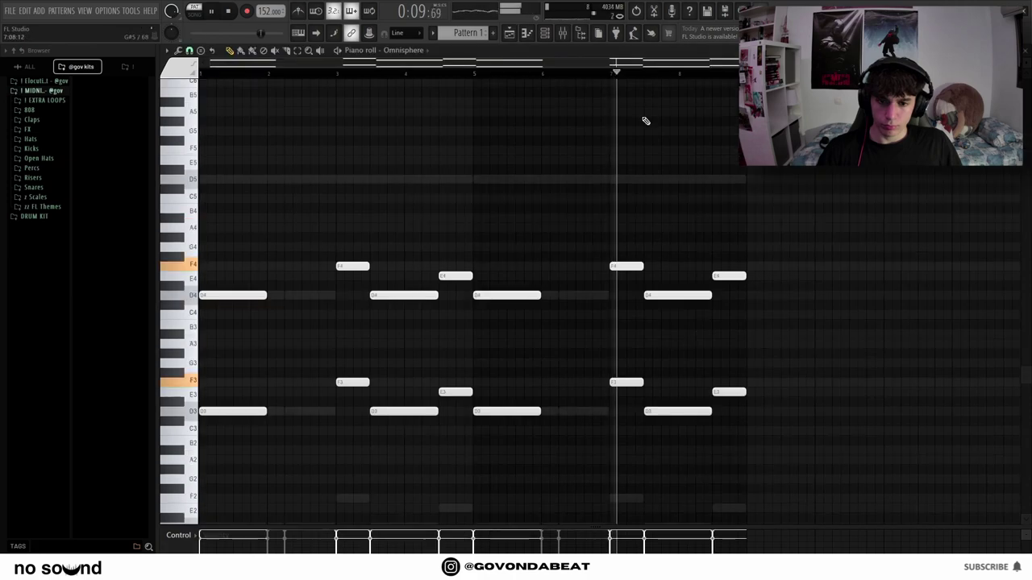
pyautogui.scroll(-4, 645, 120)
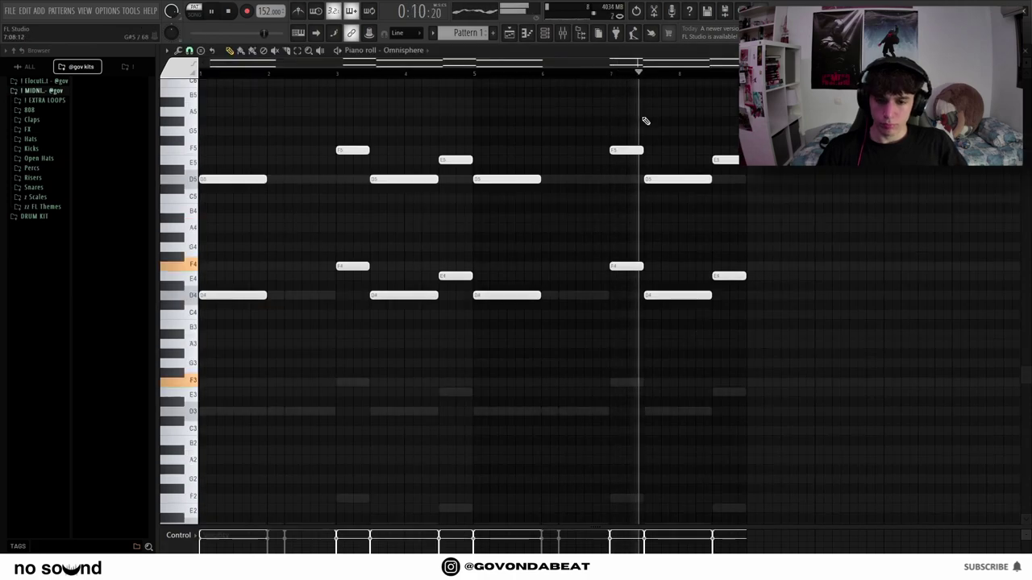
pyautogui.scroll(1, 645, 119)
pyautogui.press('space')
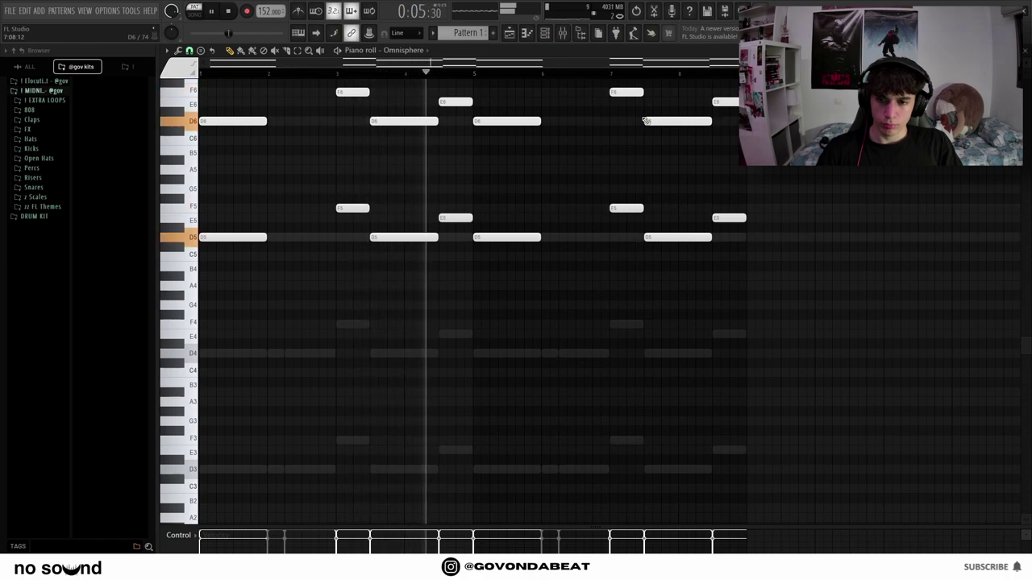
pyautogui.hotkey('ctrl', 'Down')
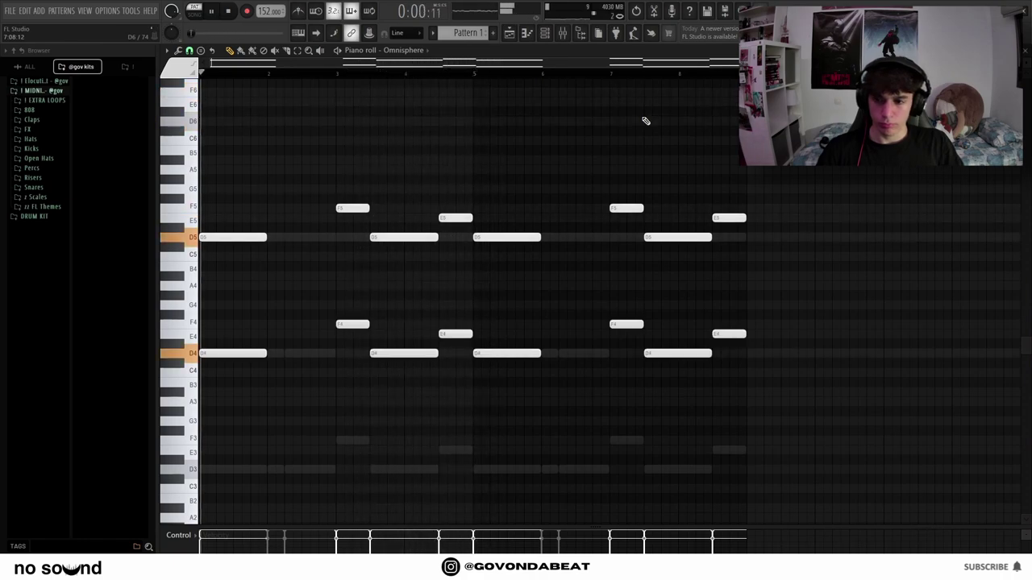
# Reverse the consolidated Analog Lab V audio clip in Stretch mode and shorten it to four bars.
pyautogui.click(551, 33)
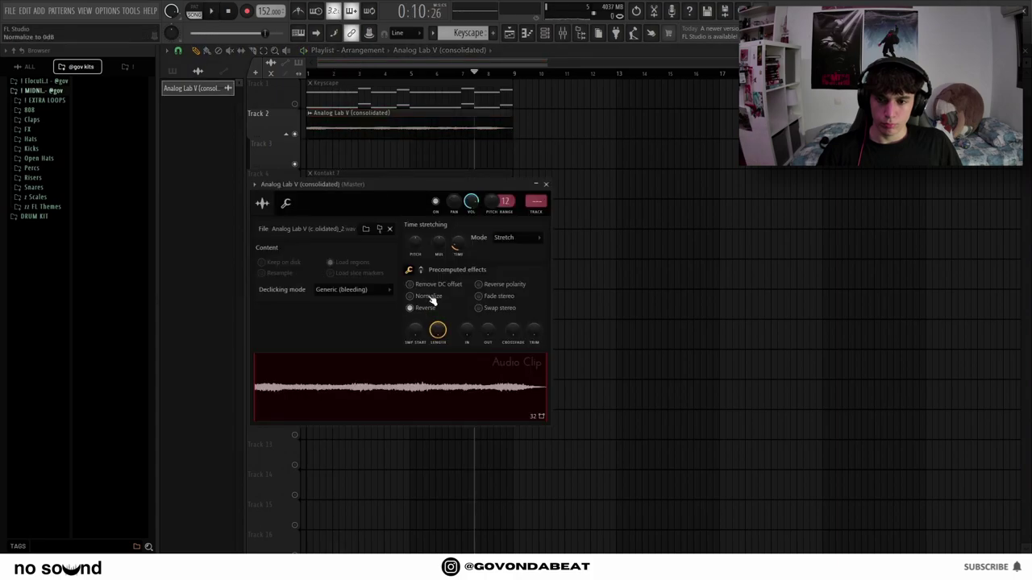
pyautogui.click(545, 185)
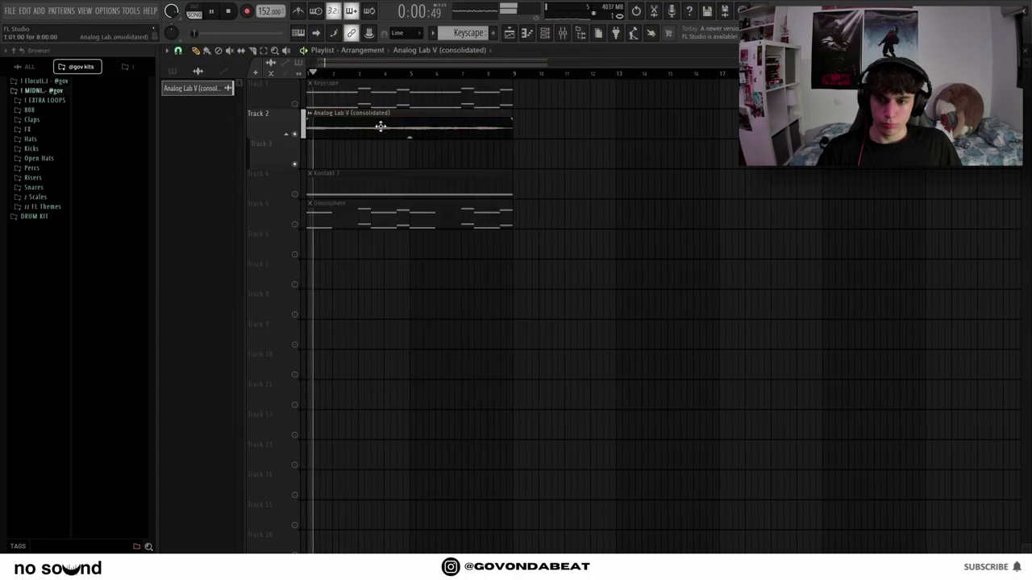
pyautogui.moveTo(510, 113); pyautogui.dragTo(405, 117)
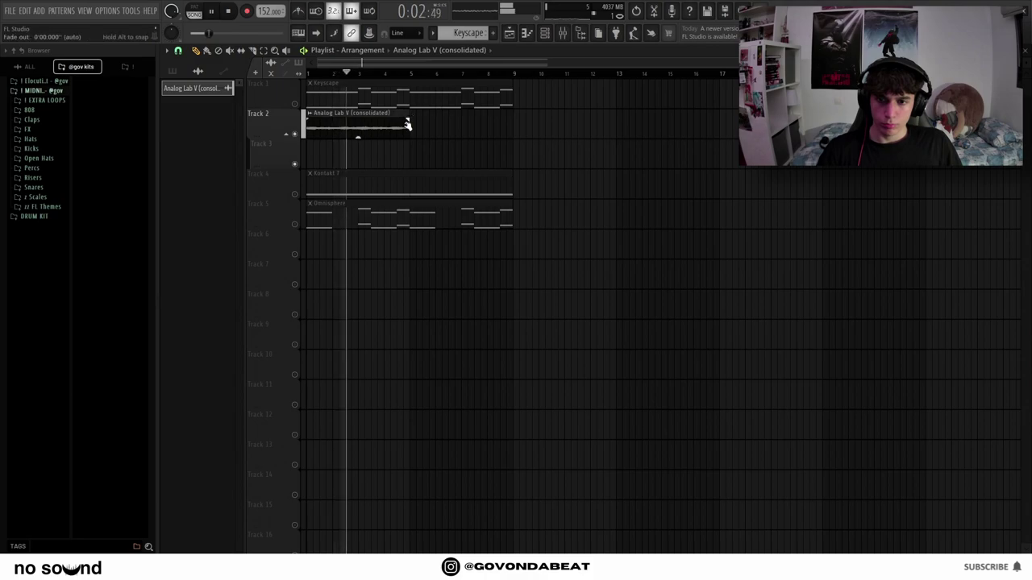
# Adjust the pitch of the Analog Lab V audio clip in its sample settings.
pyautogui.doubleClick(330, 126)
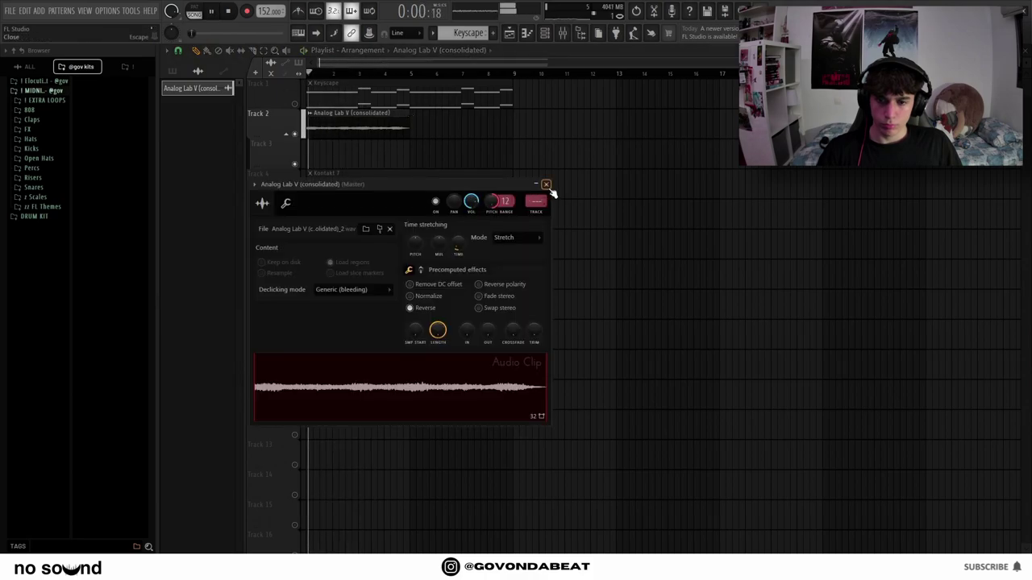
pyautogui.click(546, 184)
pyautogui.doubleClick(360, 131)
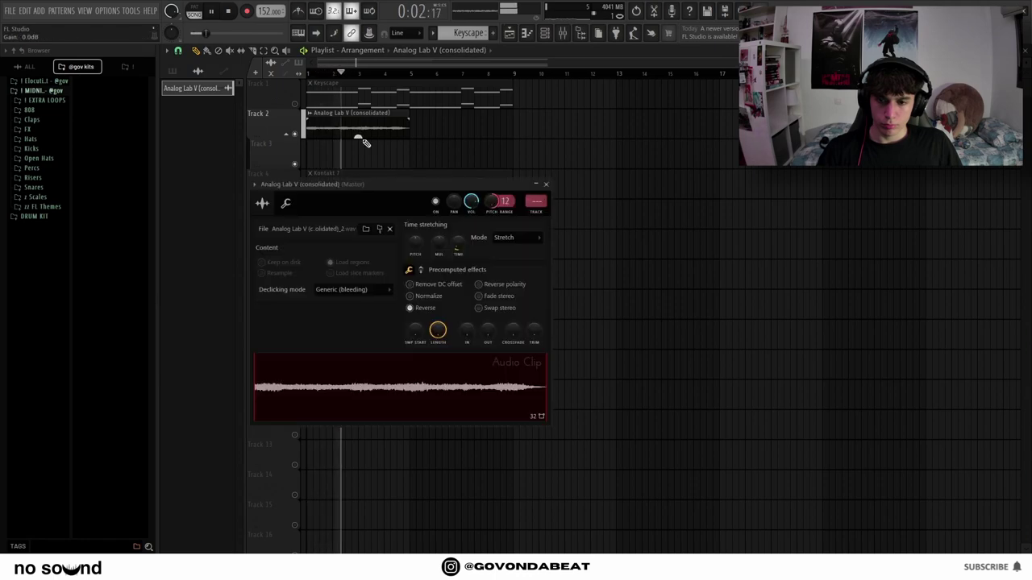
pyautogui.click(547, 184)
# Shorten the Analog Lab V clip to two bars and repeat it across the eight bars.
pyautogui.moveTo(436, 145); pyautogui.dragTo(366, 138)
pyautogui.hotkey('ctrl', 'b')
pyautogui.keyDown('ctrl'); pyautogui.click(383, 148); pyautogui.keyUp('ctrl')
pyautogui.scroll(1, 375, 155)
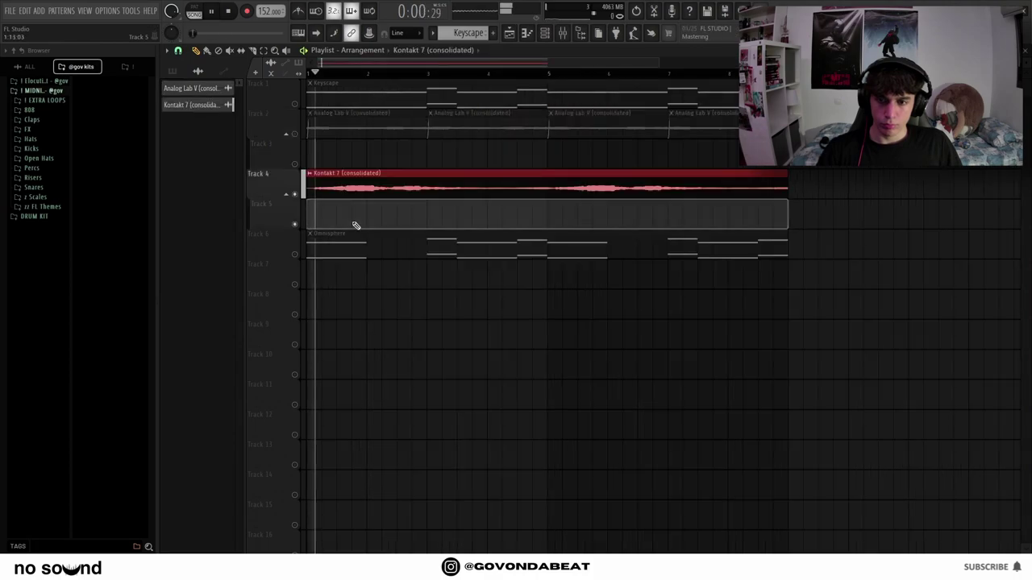
# Set the time-stretching mode of the consolidated Kontakt 7 audio clip to Stretch.
pyautogui.doubleClick(385, 187)
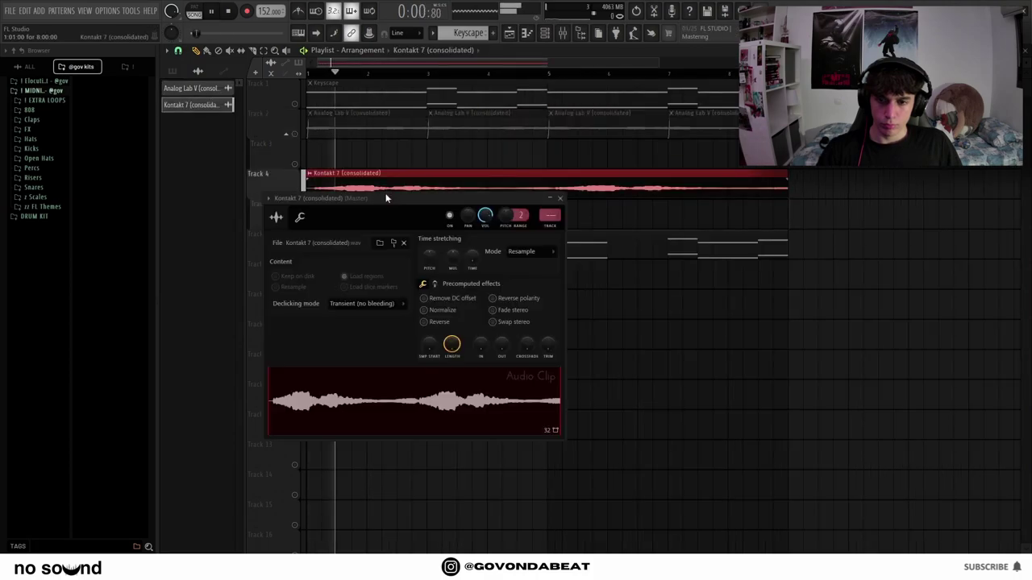
pyautogui.moveTo(441, 216); pyautogui.dragTo(523, 219)
pyautogui.click(600, 255)
pyautogui.click(587, 272)
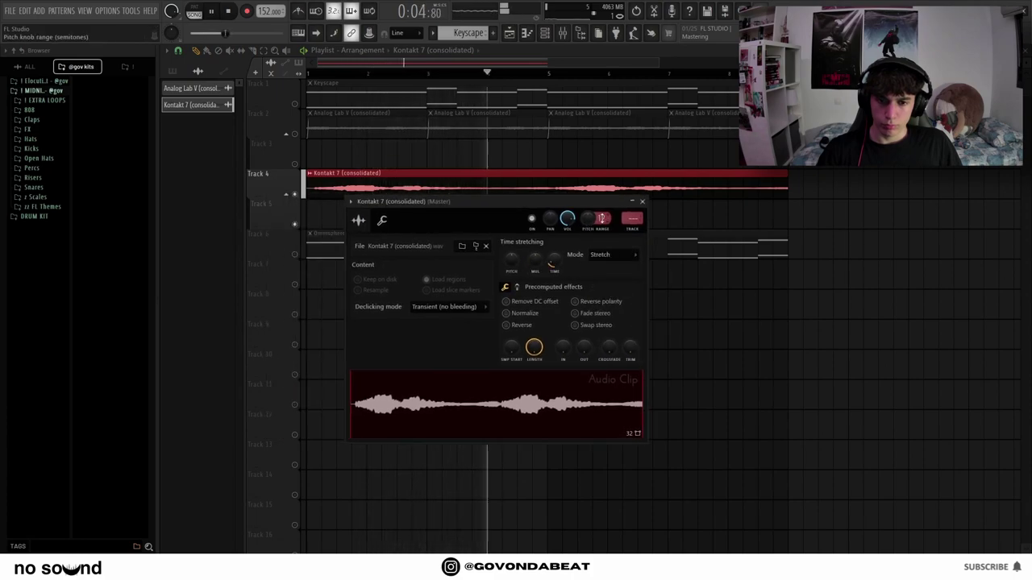
pyautogui.click(641, 203)
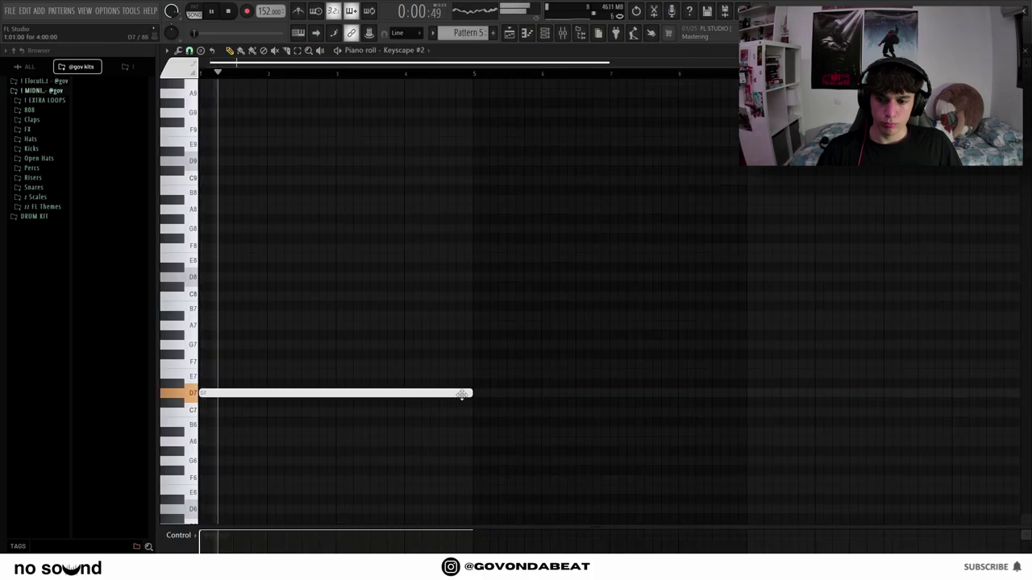
# Shorten the D7 note in the second Keyscape part to half a bar and follow it with half-bar F7 and E7 notes.
pyautogui.moveTo(460, 394); pyautogui.dragTo(249, 365)
pyautogui.click(246, 365)
pyautogui.press('space')
pyautogui.click(270, 376)
pyautogui.scroll(4, 303, 370)
pyautogui.press('space')
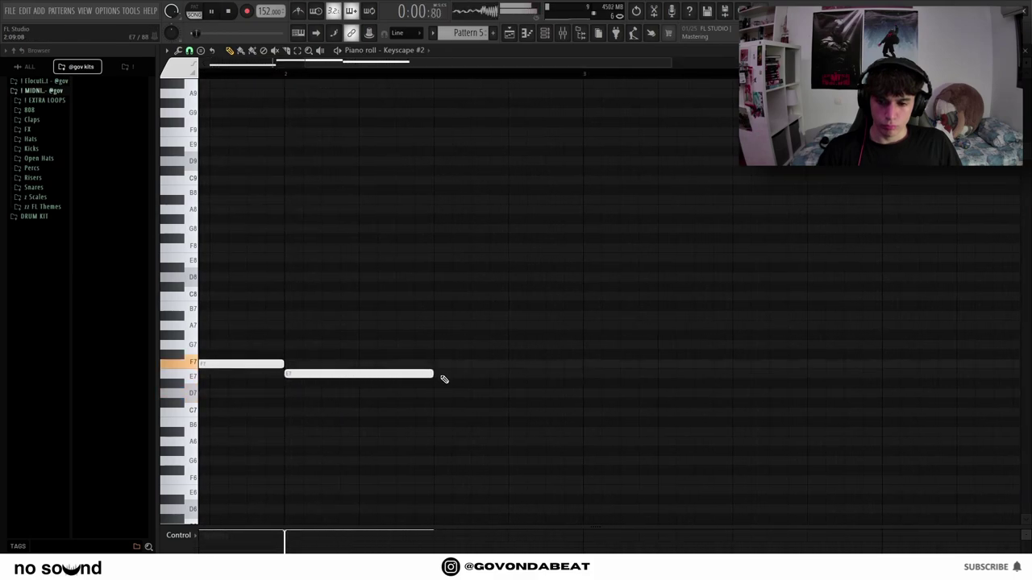
# Build a rising run of short notes F7, A7, A#7 and D8 directly after the E7 note.
pyautogui.click(439, 364)
pyautogui.click(458, 345)
pyautogui.click(476, 324)
pyautogui.click(495, 315)
pyautogui.press('space')
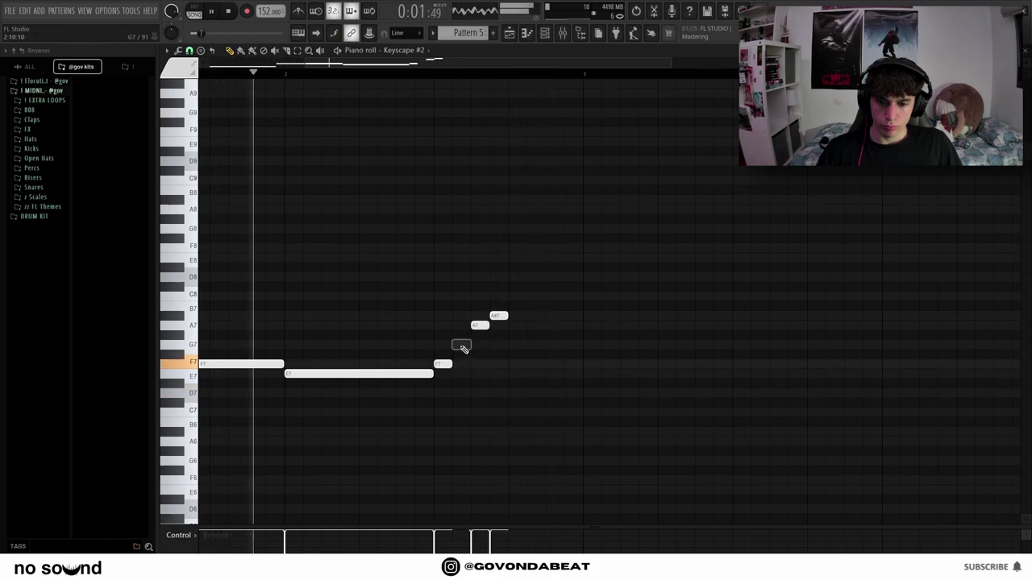
pyautogui.moveTo(478, 325)
pyautogui.mouseDown()
pyautogui.moveTo(461, 325)
pyautogui.moveTo(480, 315)
pyautogui.mouseUp()
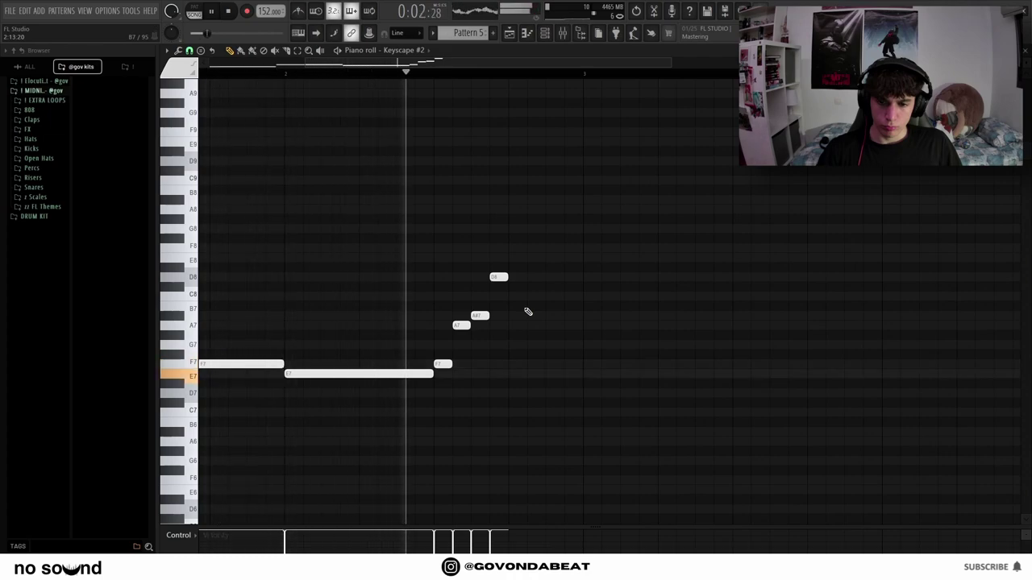
# Finish the rising run with an F8 note followed by an E8 note.
pyautogui.scroll(-3, 520, 316)
pyautogui.press('space')
pyautogui.moveTo(512, 248); pyautogui.dragTo(500, 249)
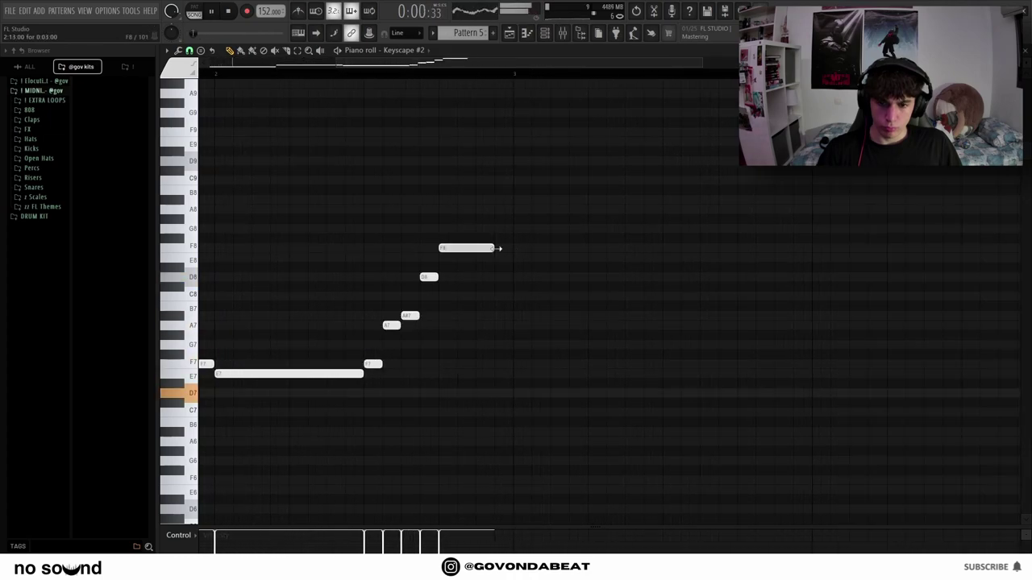
pyautogui.press('space')
pyautogui.scroll(-4, 467, 306)
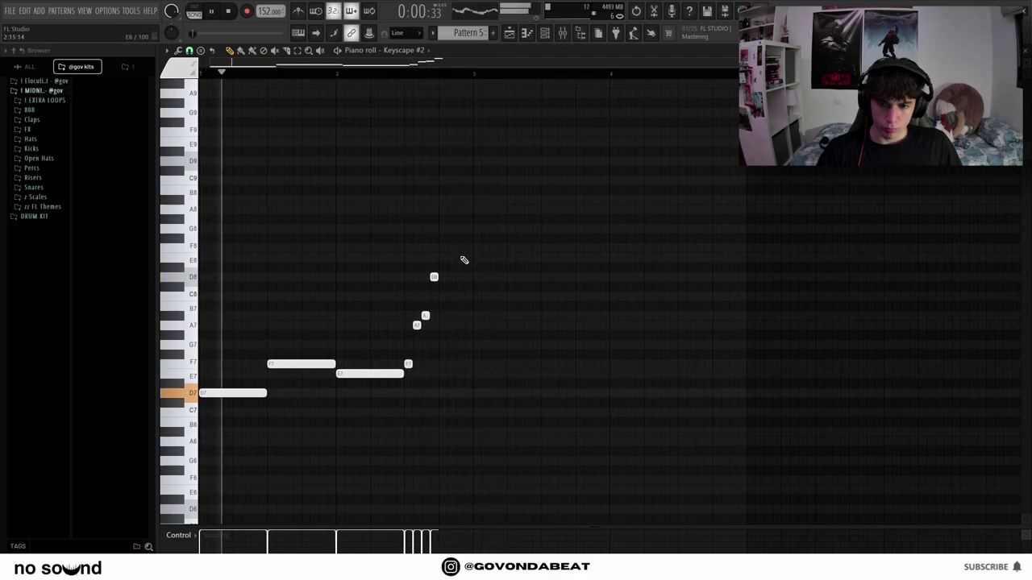
pyautogui.click(443, 248)
pyautogui.click(460, 259)
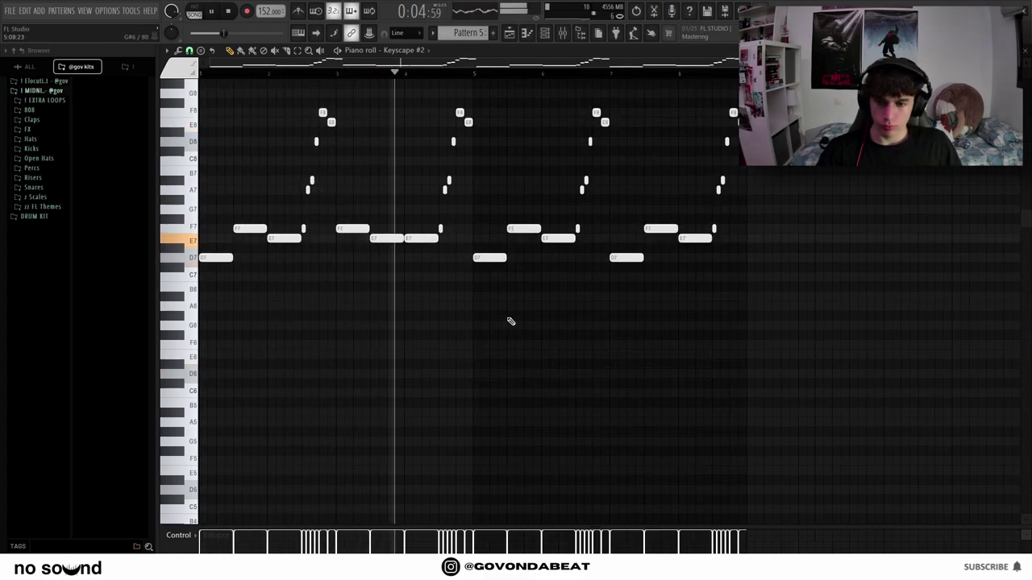
# Replace the notes in bars 5–8 with a duplicate of bars 1–4.
pyautogui.moveTo(846, 328); pyautogui.dragTo(483, 102)
pyautogui.press('Delete')
pyautogui.hotkey('ctrl', 'b')
pyautogui.hotkey('ctrl', 'd')
# Try deleting the F8 and E8 notes that end the run in bar 4.
pyautogui.scroll(2, 508, 177)
pyautogui.scroll(1, 500, 169)
pyautogui.rightClick(468, 180)
pyautogui.rightClick(461, 171)
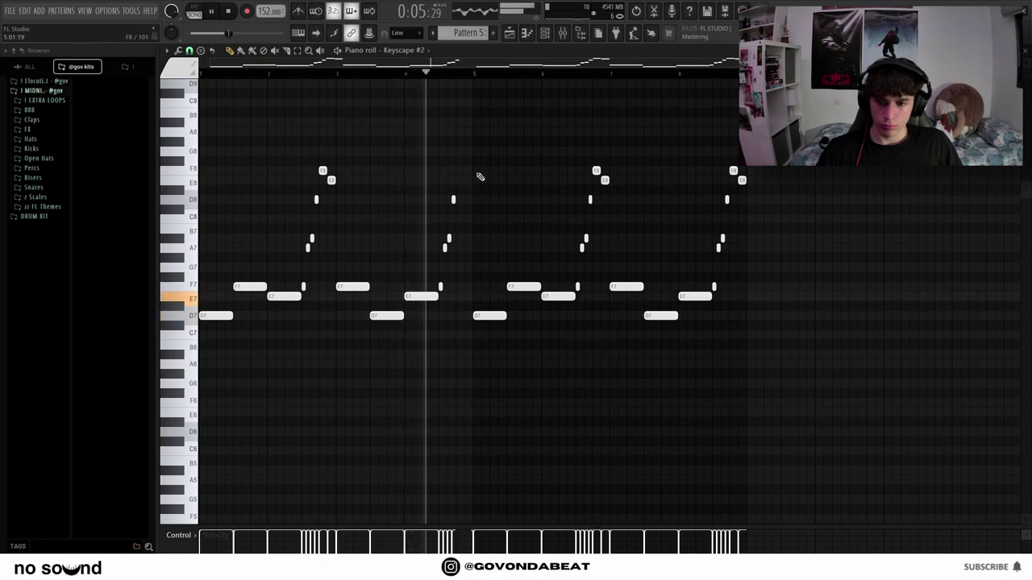
pyautogui.hotkey('ctrl', 'z')
# Delete the F8 and E8 notes that end the run in bar 2.
pyautogui.rightClick(331, 179)
pyautogui.rightClick(322, 170)
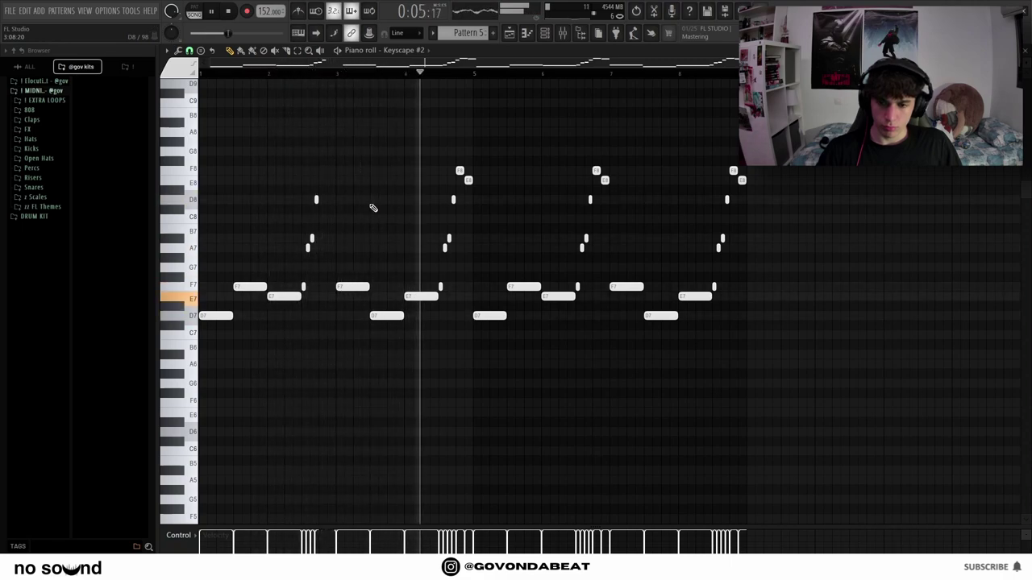
# Delete the E8 and F8 notes that end the run in bar 6.
pyautogui.rightClick(605, 180)
pyautogui.rightClick(596, 171)
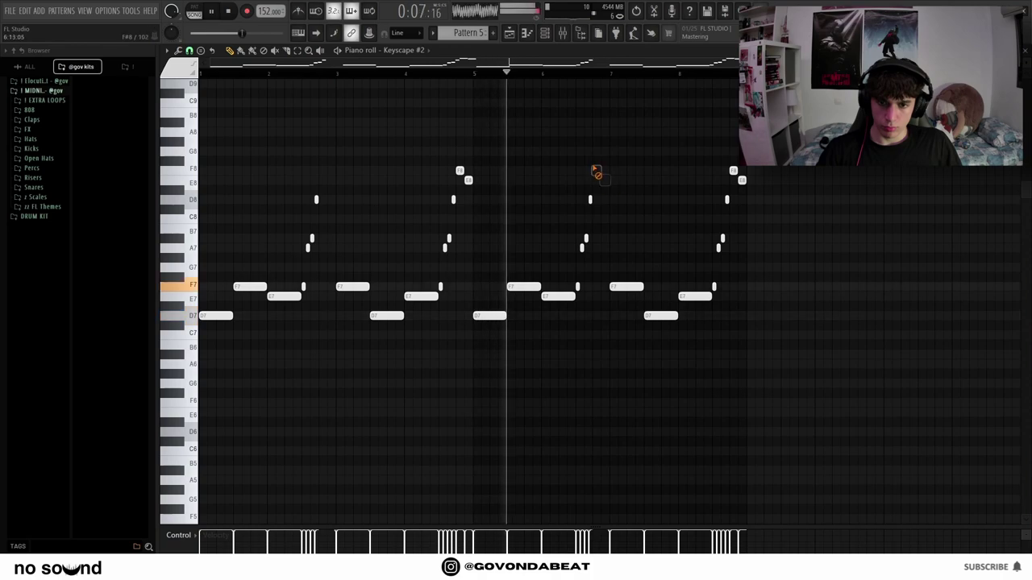
# Set the Analog Lab V #2 audio clip's time-stretching mode to Stretch and compress the clip to four bars.
pyautogui.click(545, 33)
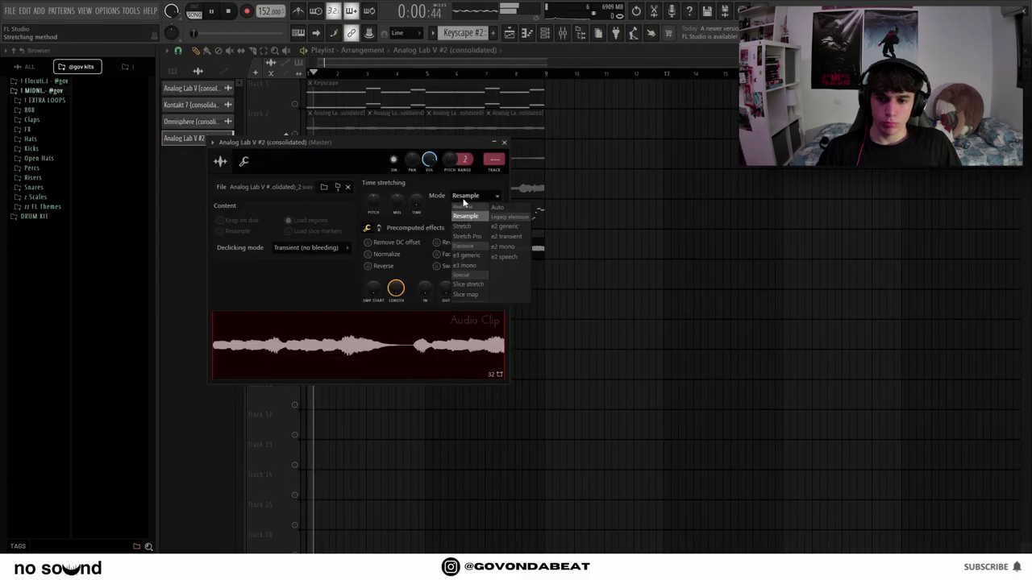
pyautogui.click(474, 229)
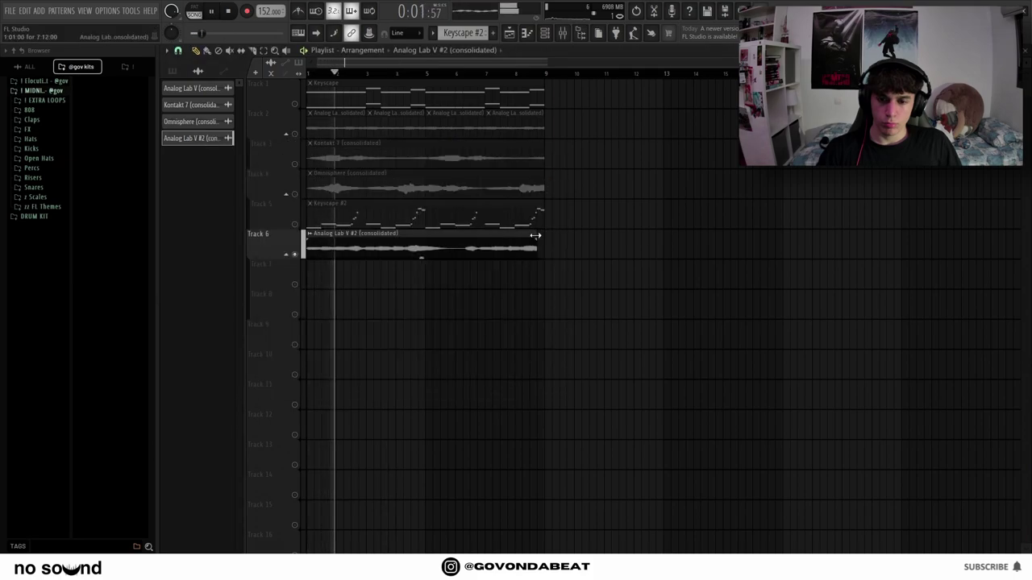
pyautogui.moveTo(536, 235); pyautogui.dragTo(418, 235)
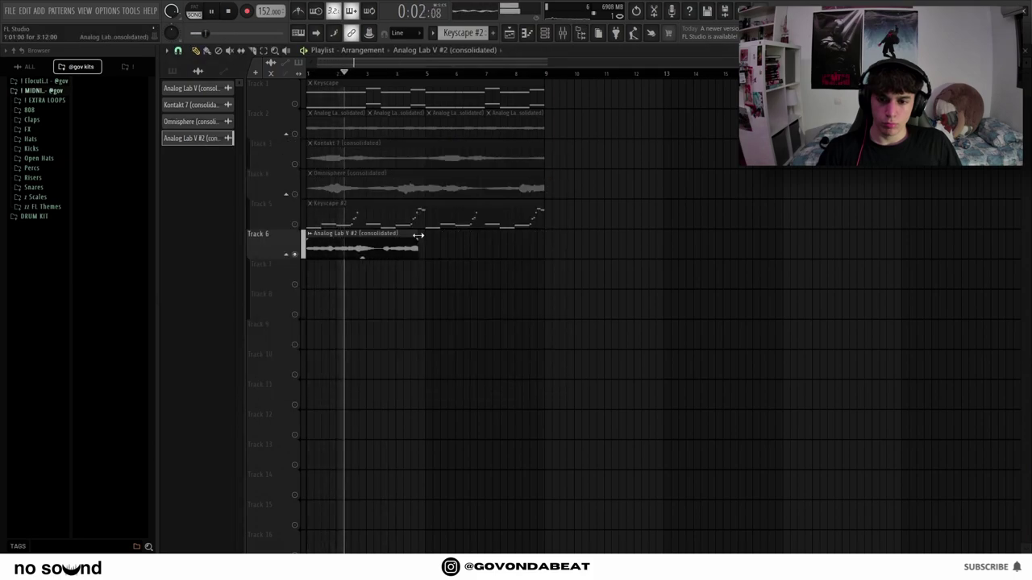
# Reverse the Analog Lab V #2 audio clip and play it back.
pyautogui.doubleClick(415, 248)
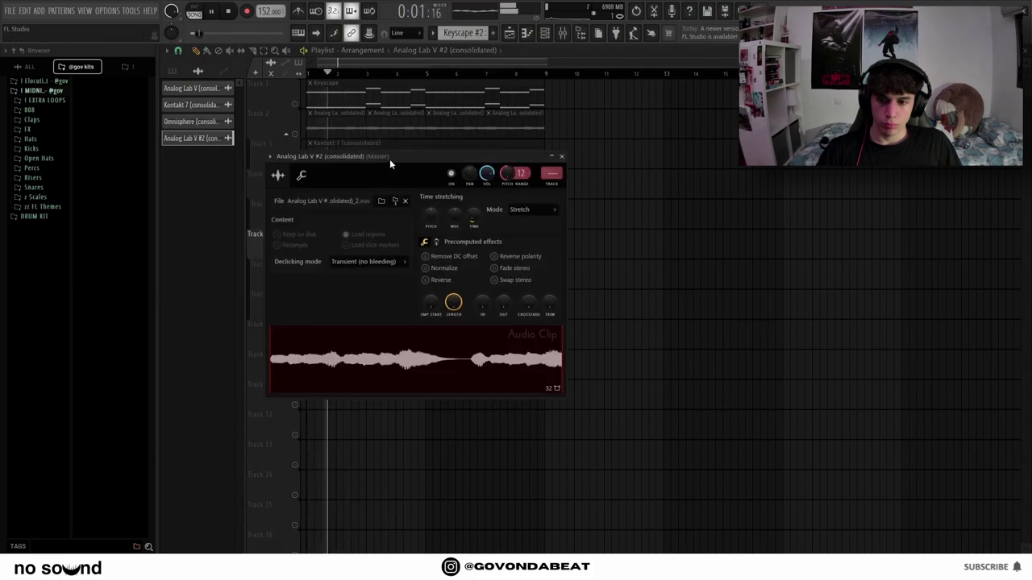
pyautogui.moveTo(384, 158); pyautogui.dragTo(581, 161)
pyautogui.click(622, 281)
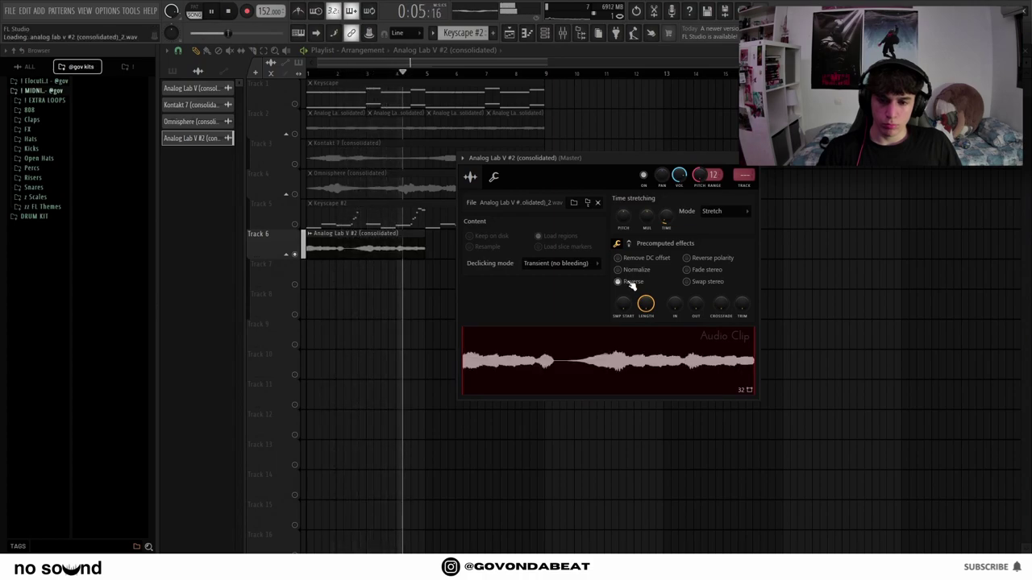
pyautogui.click(752, 158)
pyautogui.press('space')
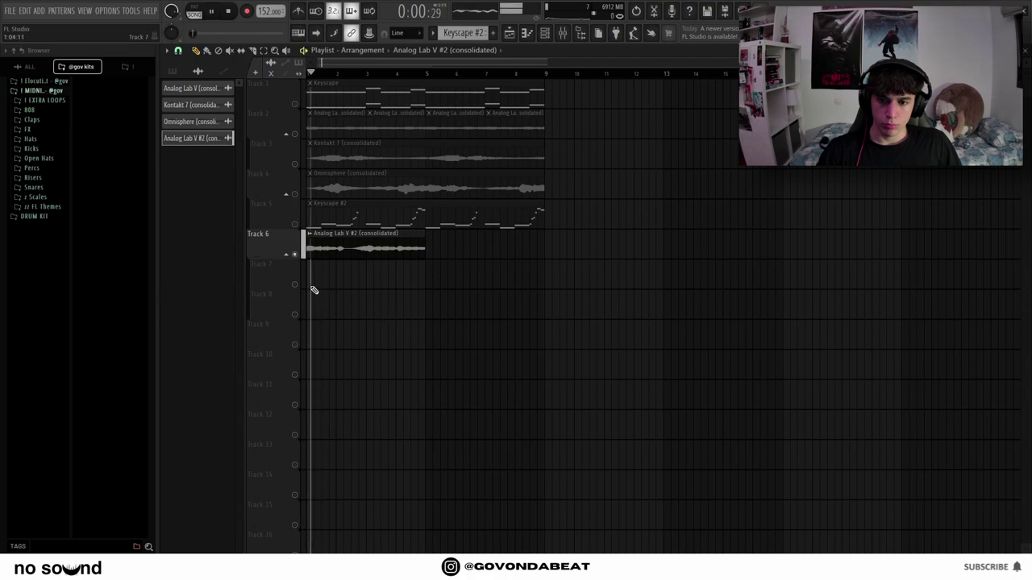
# Slice the reversed clip at bar 3, swap its two halves on Track 7, and solo that track.
pyautogui.scroll(5, 298, 277)
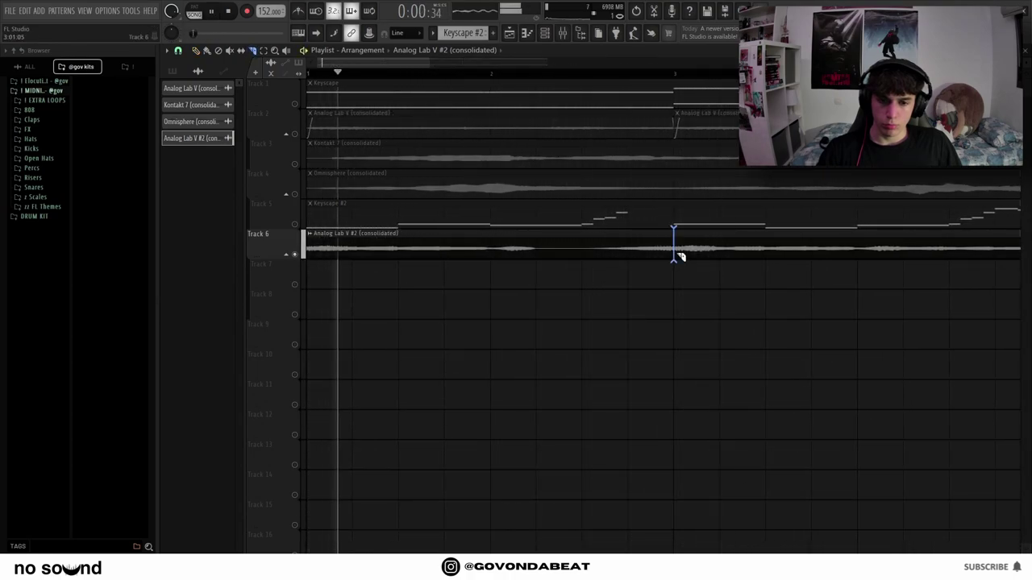
pyautogui.moveTo(635, 253); pyautogui.dragTo(320, 306)
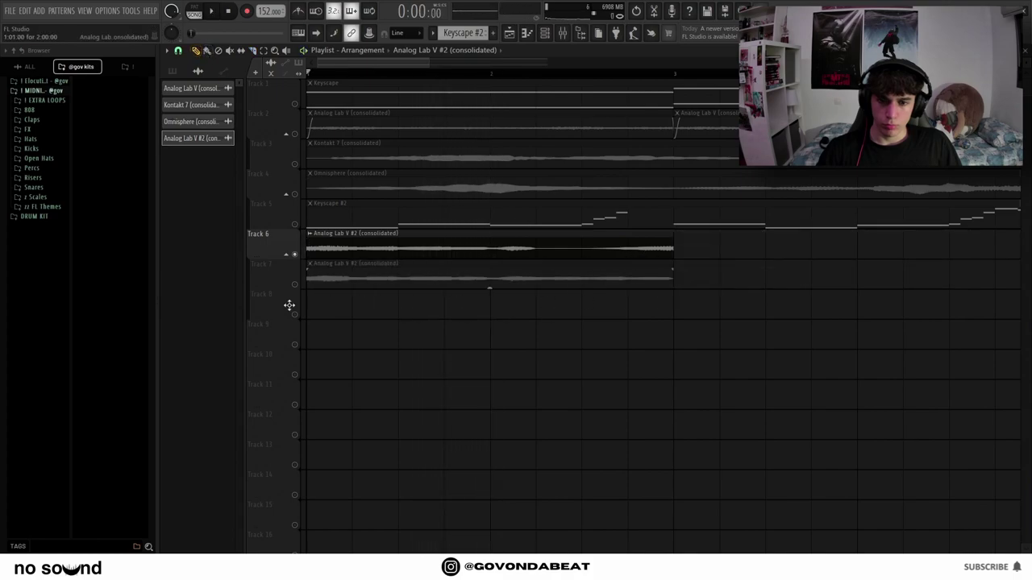
pyautogui.moveTo(430, 246); pyautogui.dragTo(785, 283)
pyautogui.rightClick(295, 285)
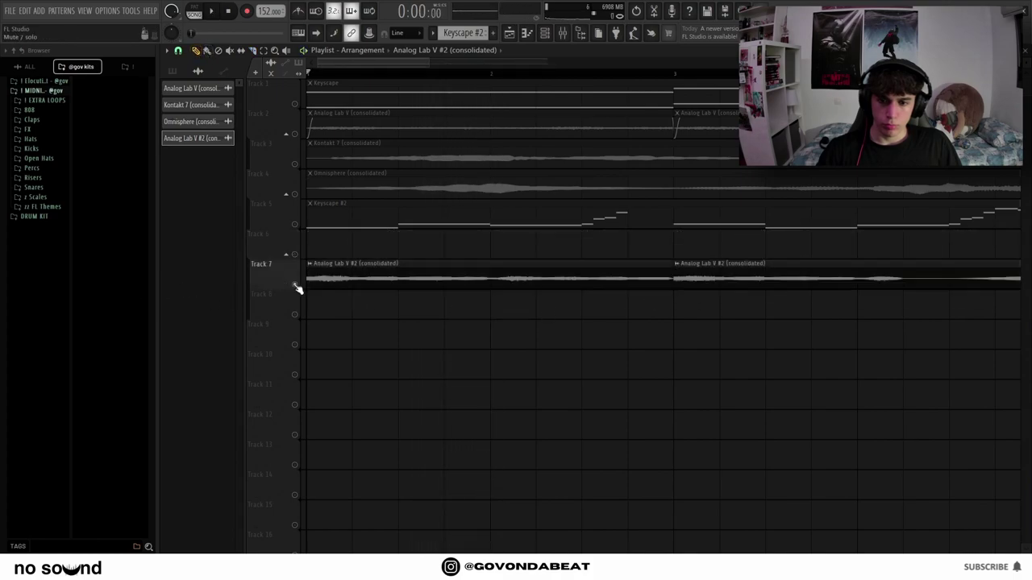
# Set the reversed clip's declicking mode to Generic (bleeding) and play back the rearranged halves.
pyautogui.doubleClick(354, 274)
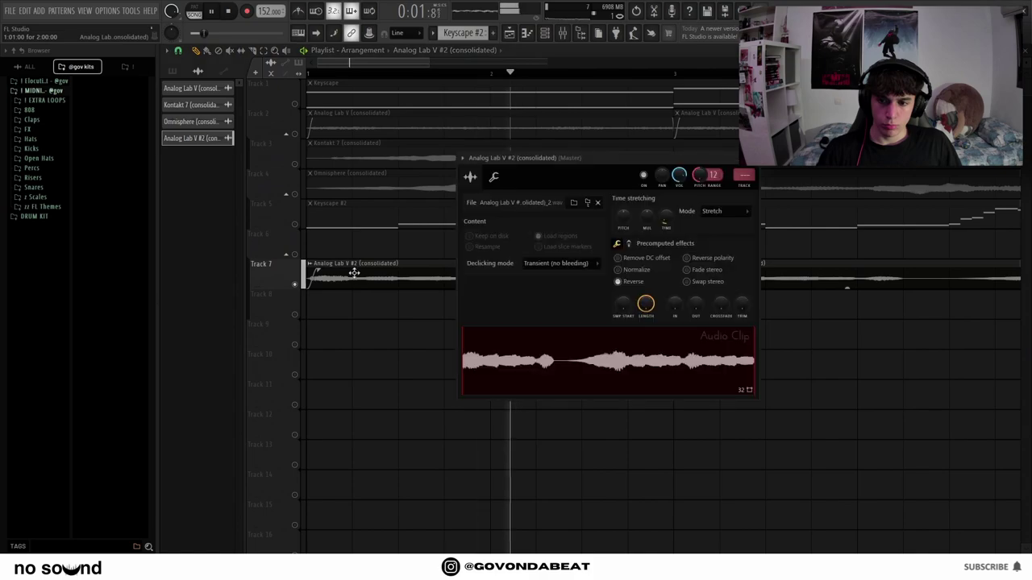
pyautogui.click(594, 266)
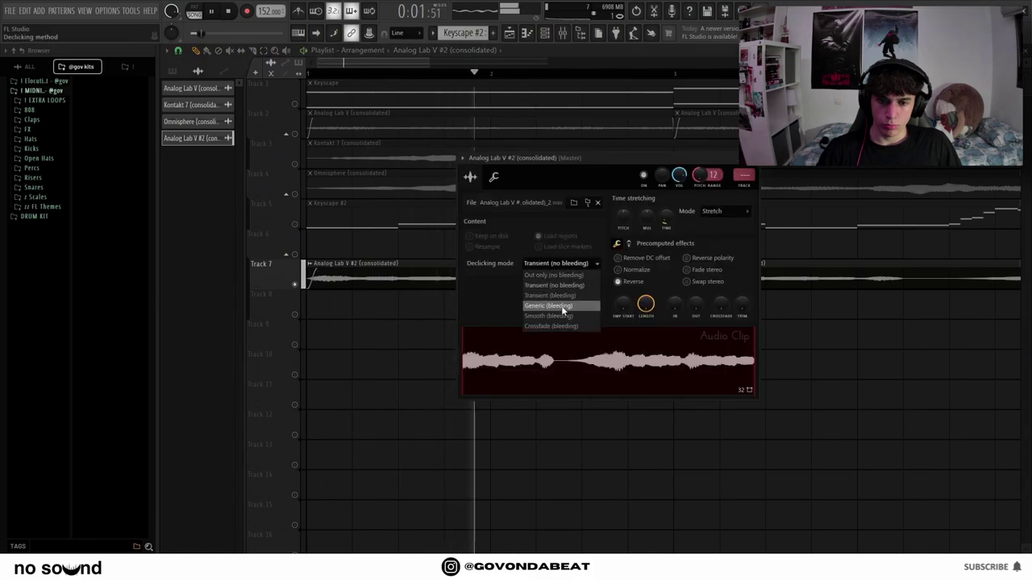
pyautogui.click(751, 158)
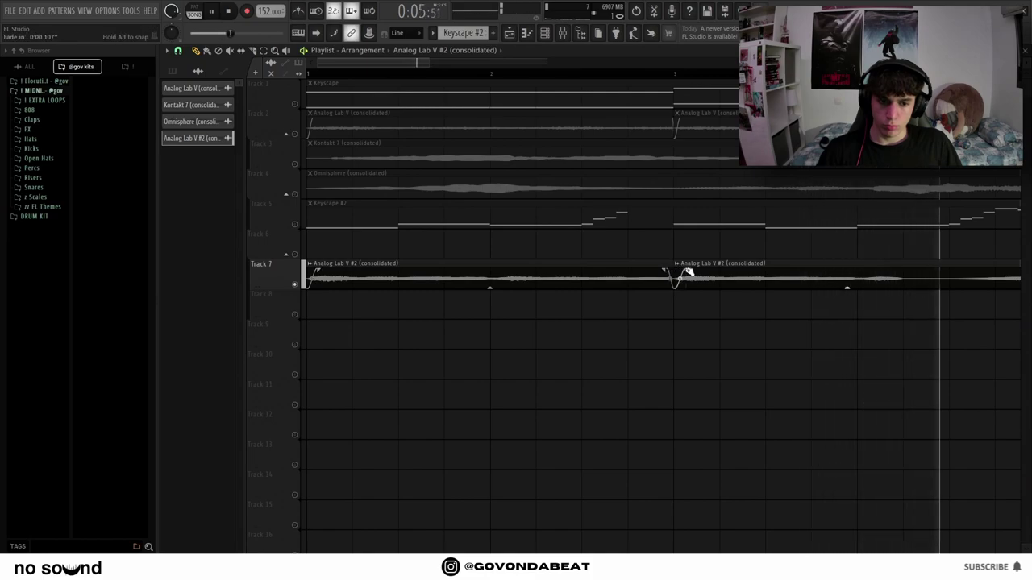
pyautogui.scroll(-5, 714, 314)
pyautogui.press('space')
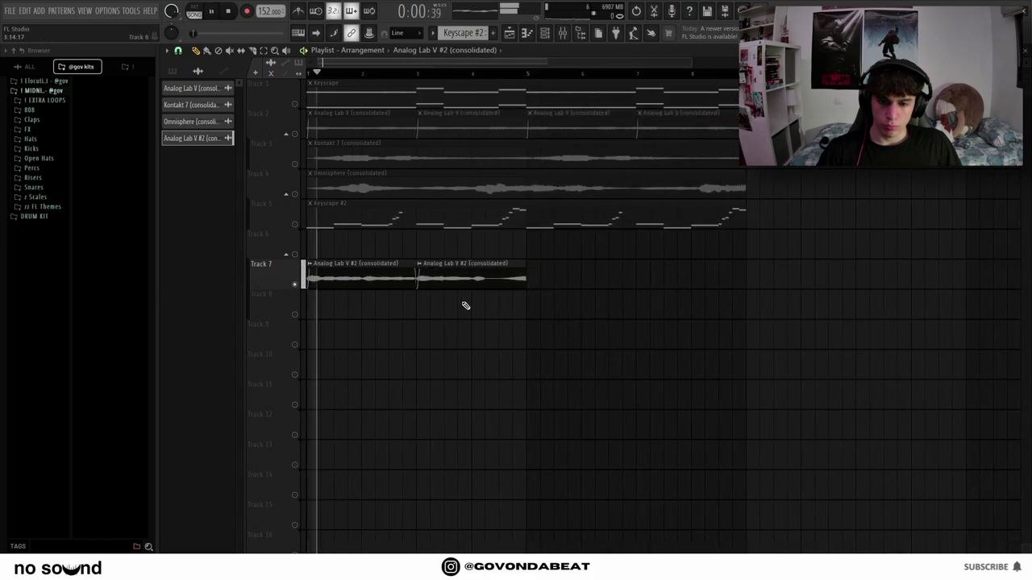
# Trim Track 7 to the one-bar clip piece at bar 4 by deleting the audio in bars 1–3.
pyautogui.rightClick(368, 276)
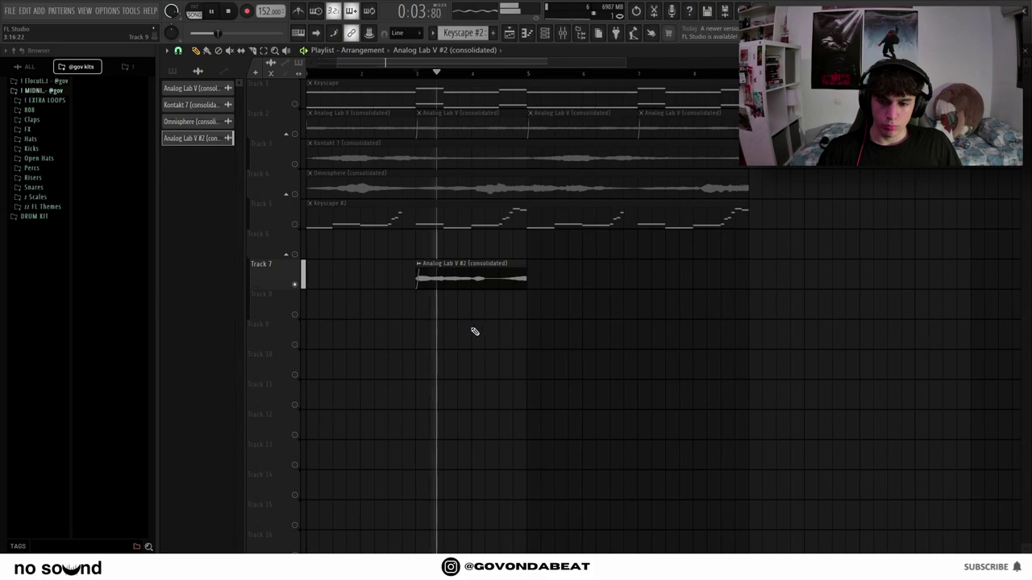
pyautogui.scroll(6, 495, 318)
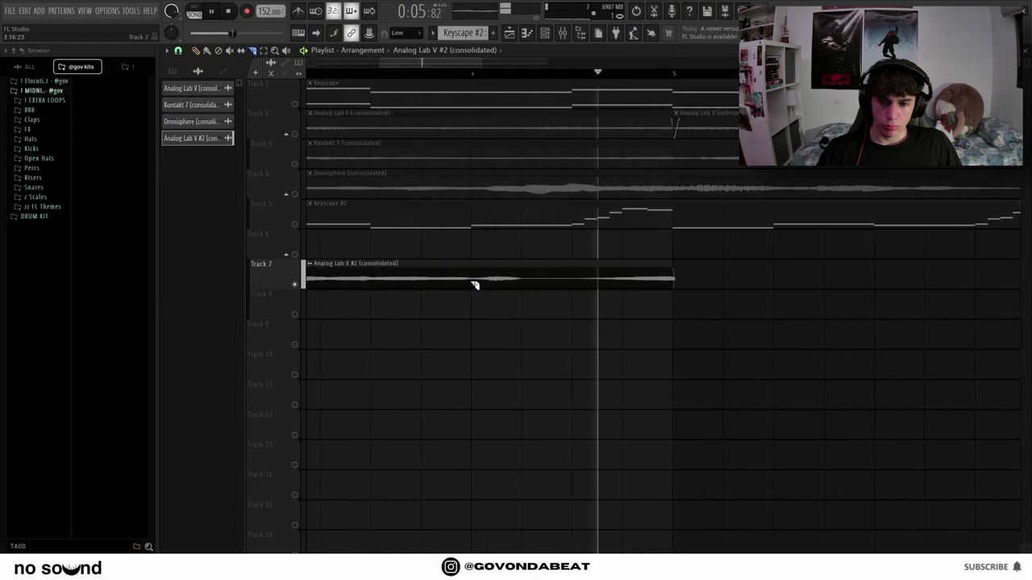
pyautogui.rightClick(392, 272)
pyautogui.scroll(-6, 396, 301)
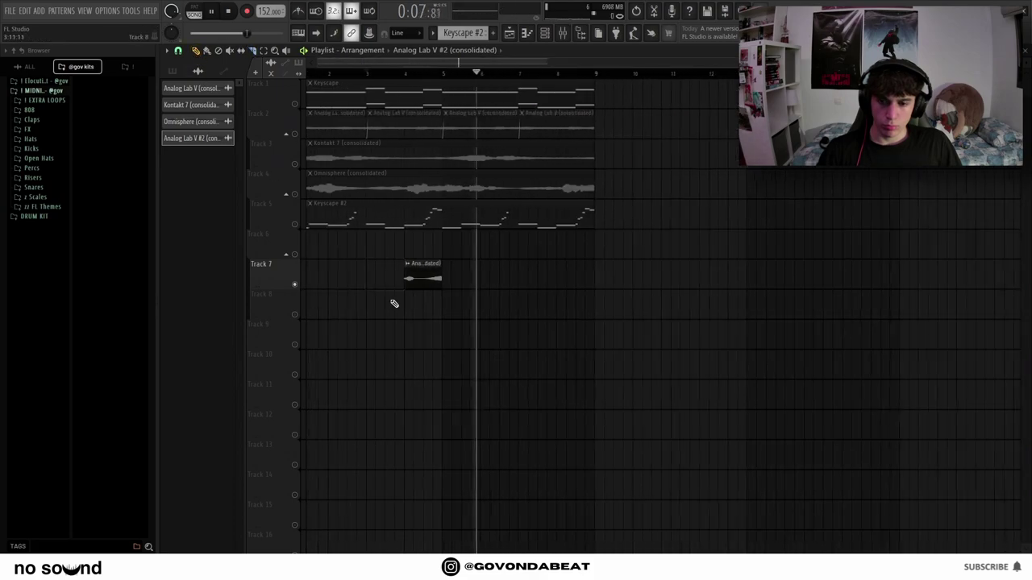
# Place a copy of the one-bar Analog Lab V #2 clip at bar 3 on Track 6.
pyautogui.scroll(5, 435, 290)
pyautogui.scroll(1, 456, 298)
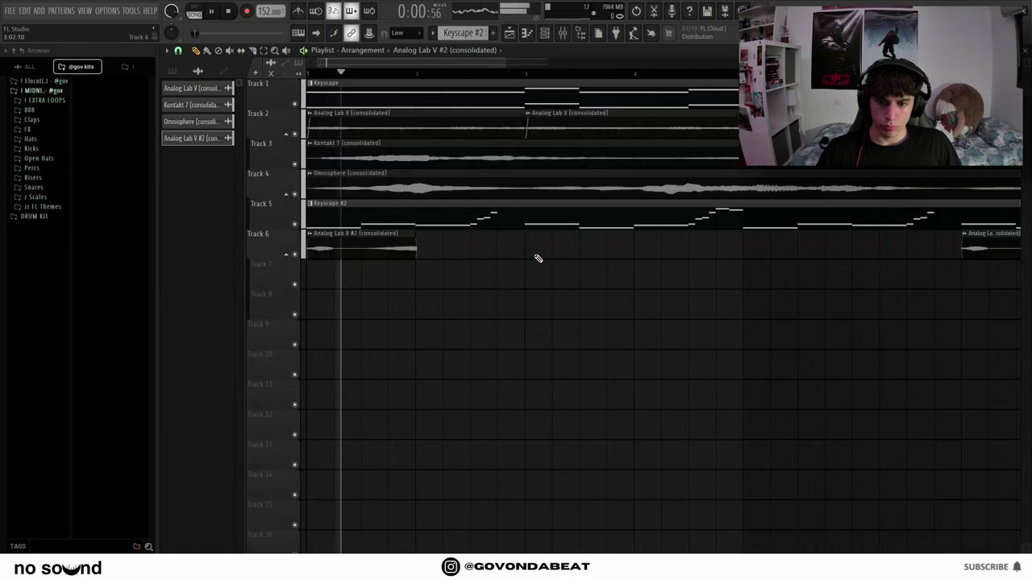
pyautogui.click(538, 256)
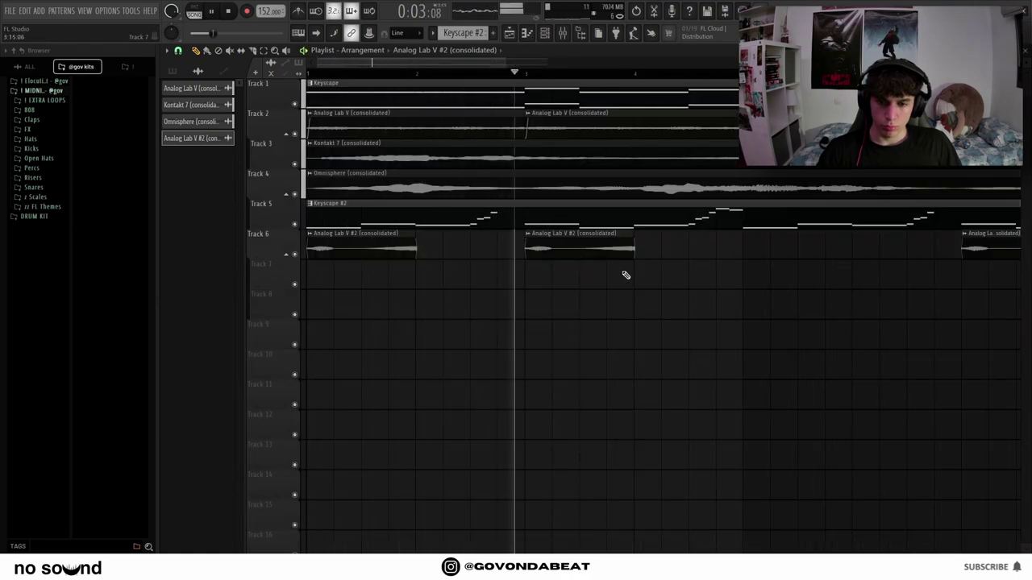
# Delete the Track 6 clip at bar 7, and duplicate the clips at bars 1 and 3 to bars 5 and 7.
pyautogui.scroll(-5, 624, 275)
pyautogui.rightClick(556, 249)
pyautogui.keyDown('ctrl'); pyautogui.moveTo(502, 276); pyautogui.dragTo(307, 222); pyautogui.keyUp('ctrl')
pyautogui.keyDown('ctrl'); pyautogui.moveTo(493, 318); pyautogui.dragTo(309, 231); pyautogui.keyUp('ctrl')
pyautogui.keyDown('shift'); pyautogui.moveTo(319, 245); pyautogui.dragTo(470, 249); pyautogui.keyUp('shift')
pyautogui.click(529, 287)
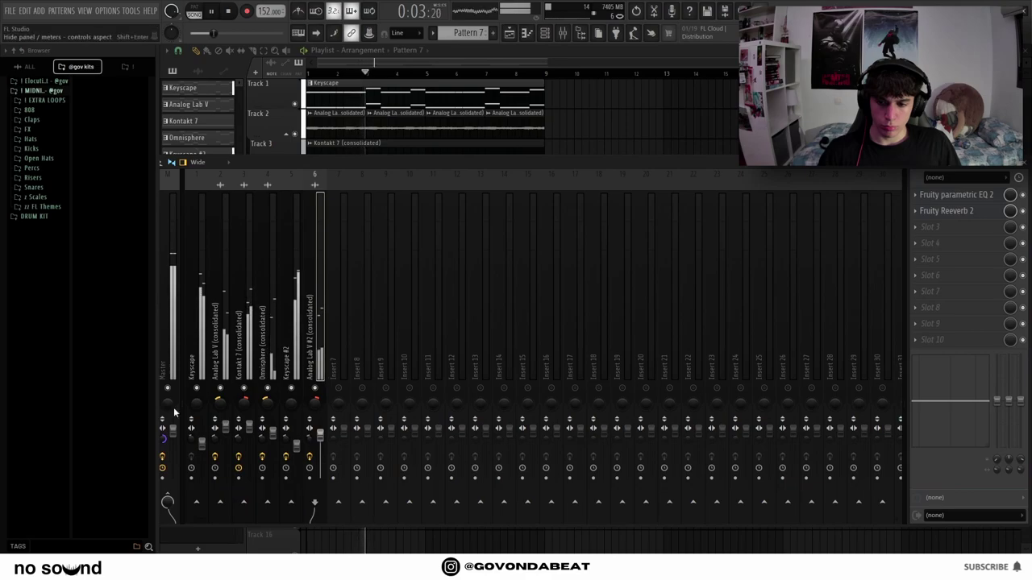
# Adjust the Master track's stereo separation in the mixer.
pyautogui.rightClick(163, 440)
pyautogui.click(194, 385)
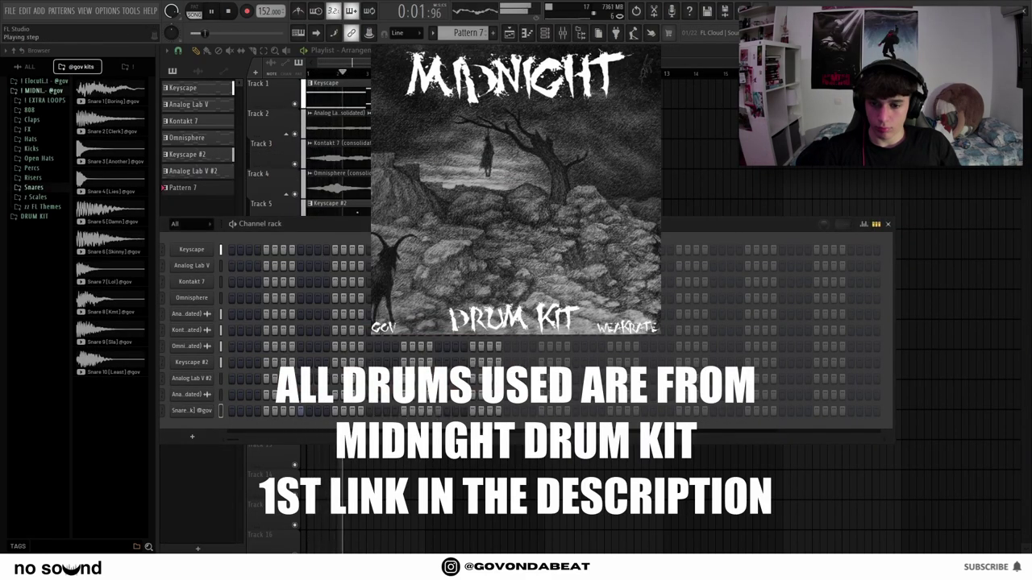
# Open the snare channel's pattern in the piano roll.
pyautogui.rightClick(198, 411)
pyautogui.click(249, 402)
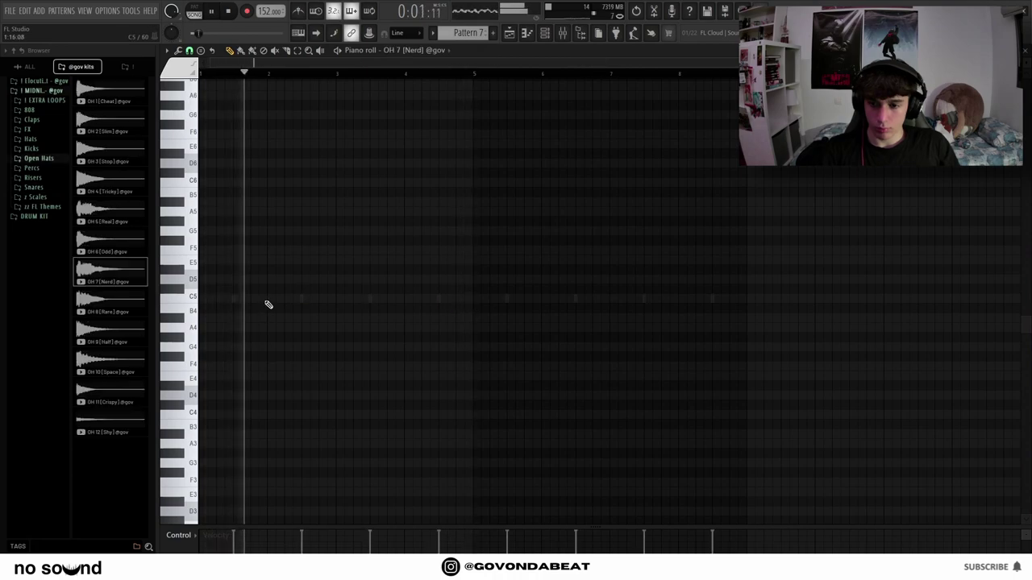
# Add OH 7 [Nerd] C5 notes early in bar 2 and late in bar 4, and duplicate bars 1–4 into bars 5–8.
pyautogui.click(275, 298)
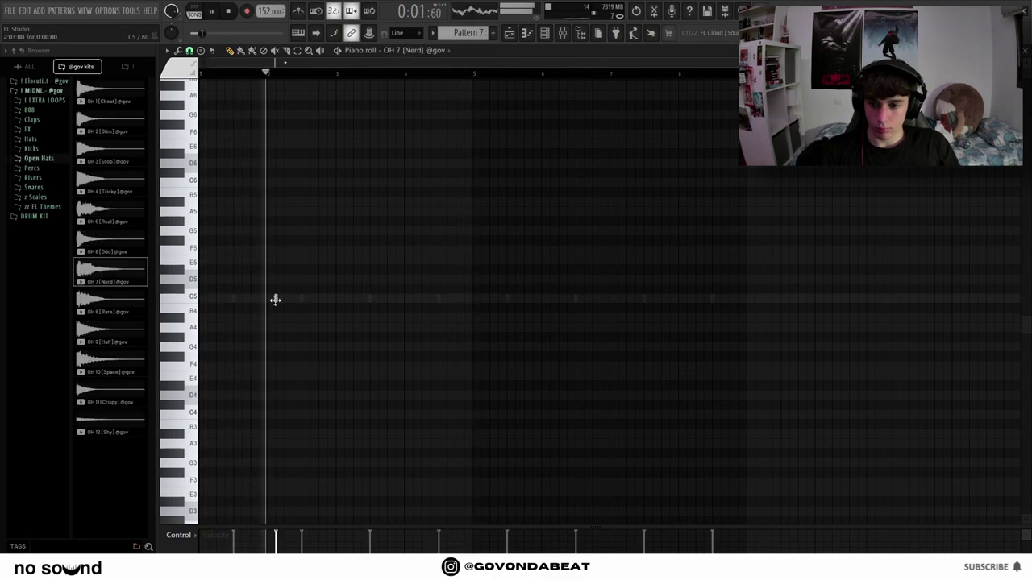
pyautogui.click(465, 298)
pyautogui.moveTo(476, 73); pyautogui.dragTo(201, 72)
pyautogui.hotkey('ctrl', 'b')
pyautogui.hotkey('ctrl', 'd')
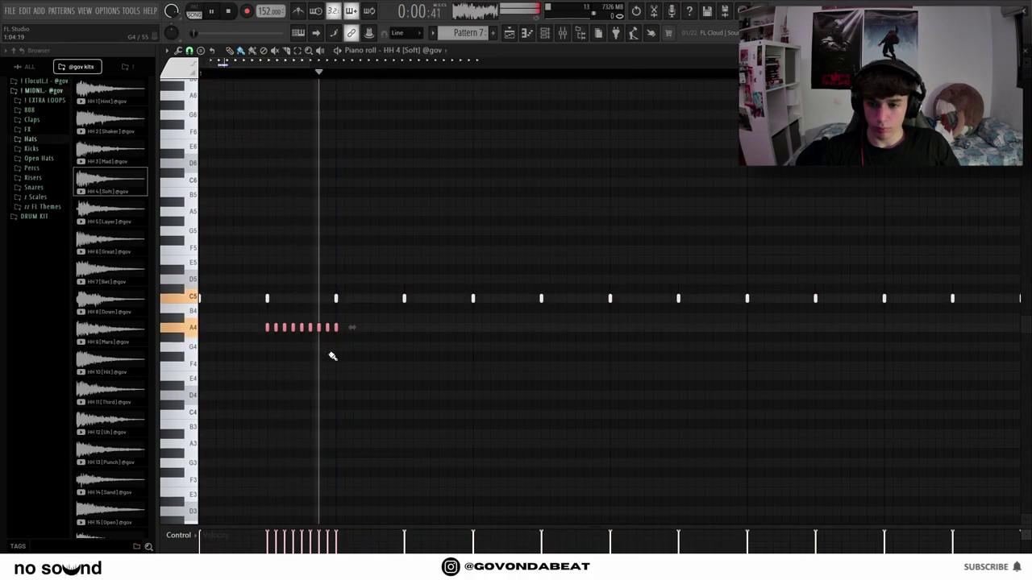
# Nudge the low D3 hi-hat note at the start of bar 4, and change the snap-to-grid setting.
pyautogui.hotkey('ctrl', 'd')
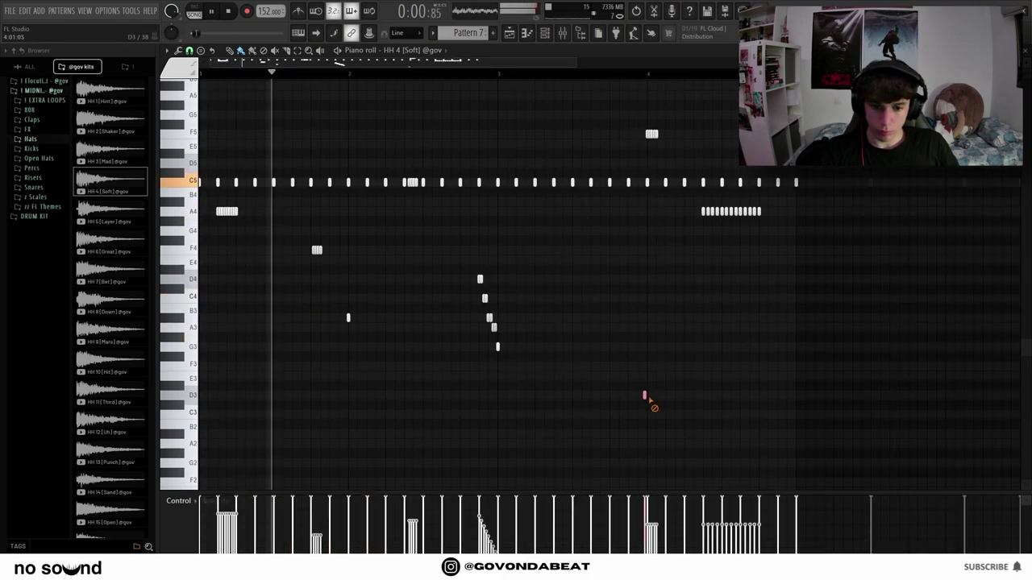
pyautogui.click(647, 394)
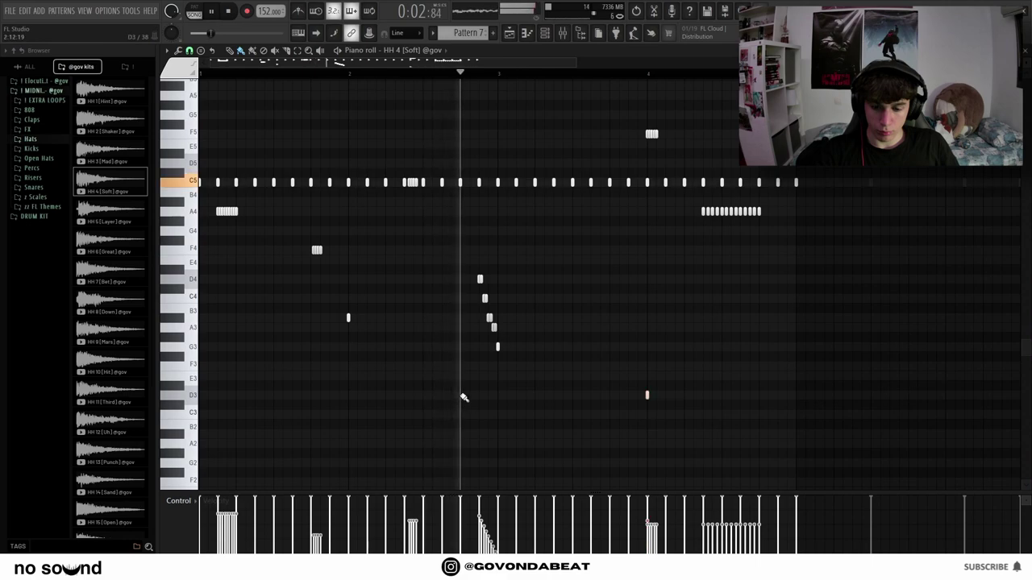
pyautogui.scroll(-3, 564, 313)
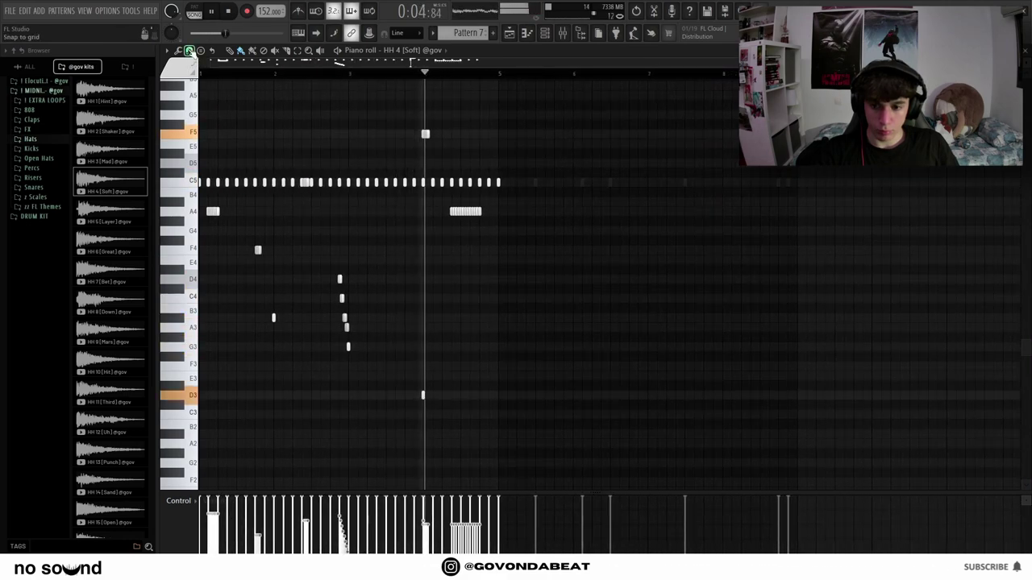
pyautogui.click(189, 50)
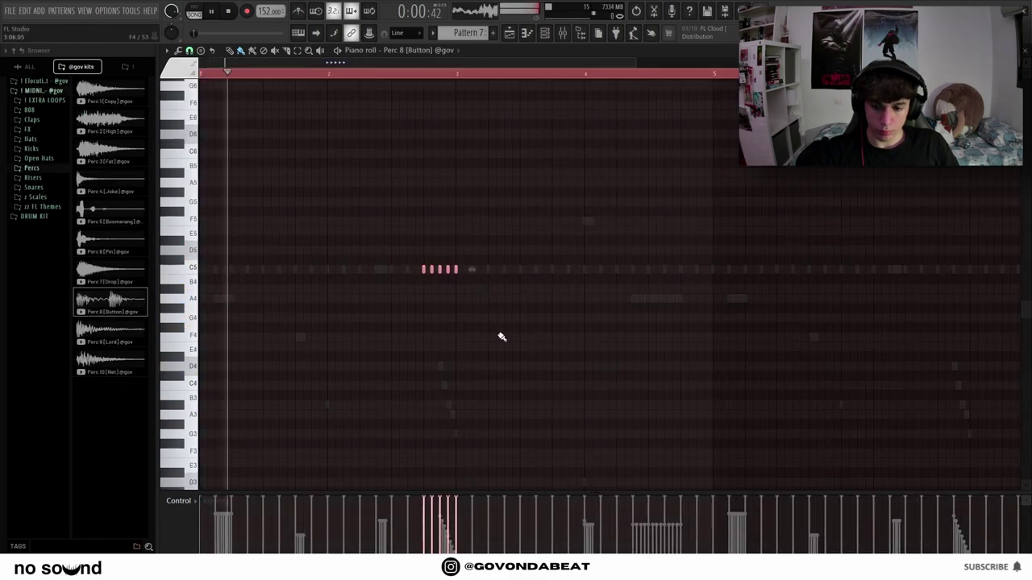
# Add a fourth C5 note to the percussion run at the end of bar 2, and duplicate the run into bar 4.
pyautogui.scroll(-3, 500, 270)
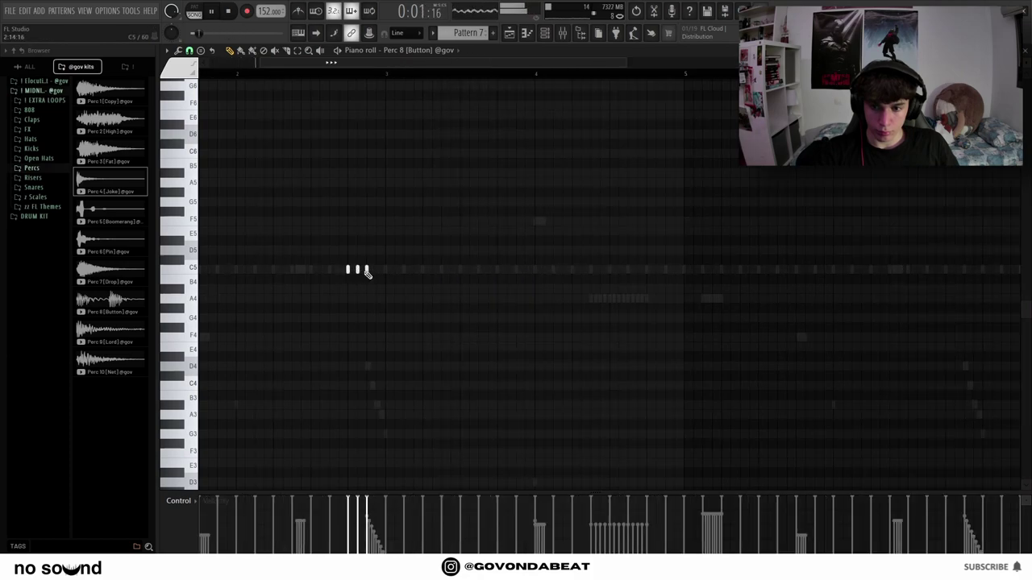
pyautogui.click(376, 271)
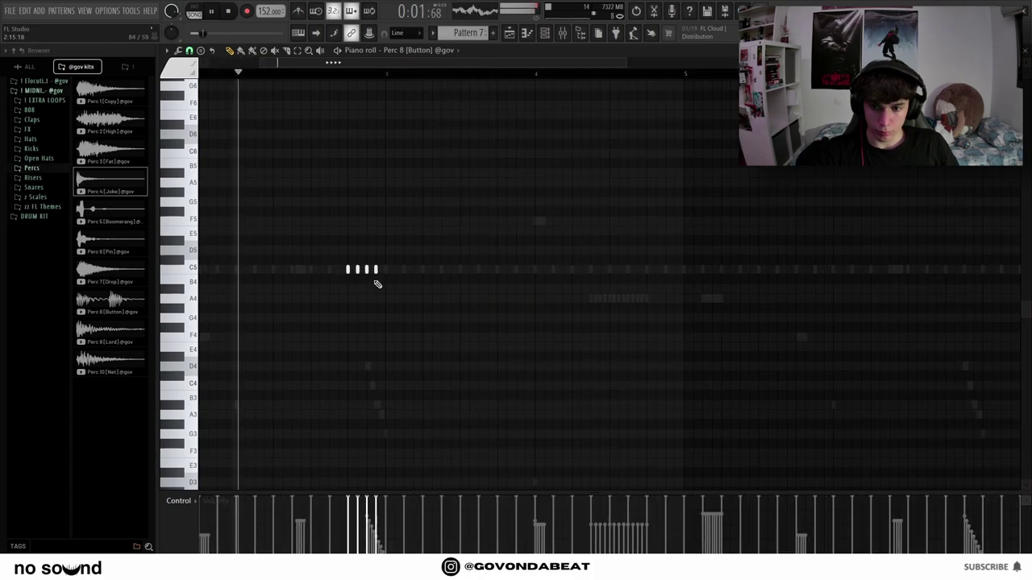
pyautogui.scroll(-2, 396, 258)
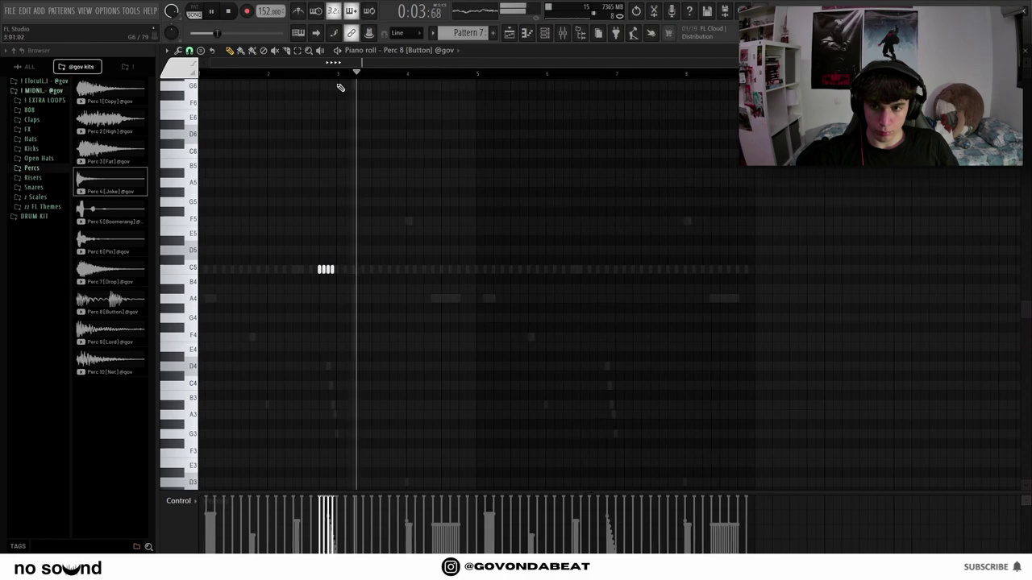
pyautogui.hotkey('ctrl', 'a')
pyautogui.hotkey('ctrl', 'b')
pyautogui.hotkey('ctrl', 'd')
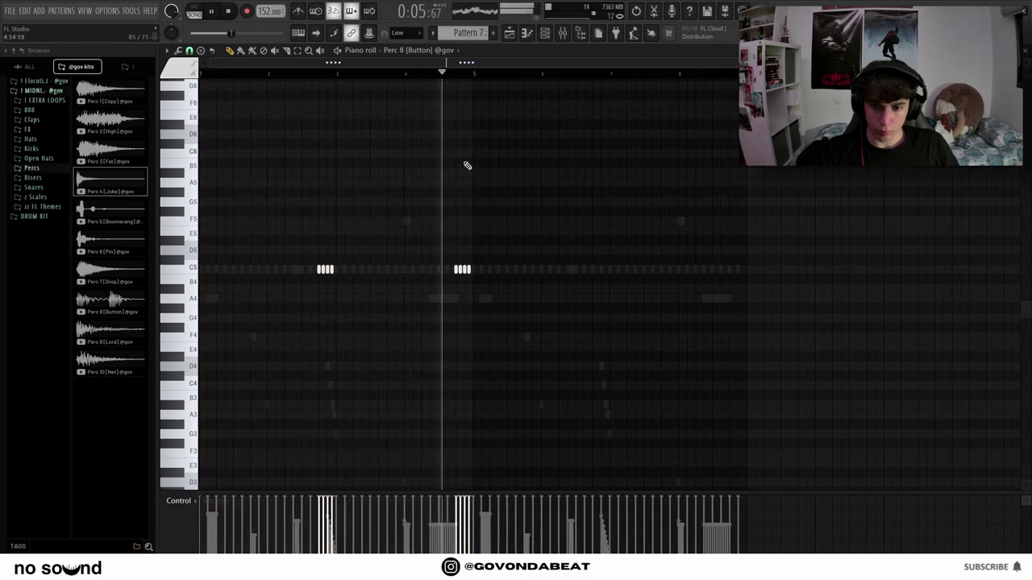
# Duplicate the percussion notes of bars 1–4 into bars 5–8.
pyautogui.hotkey('ctrl', 'a')
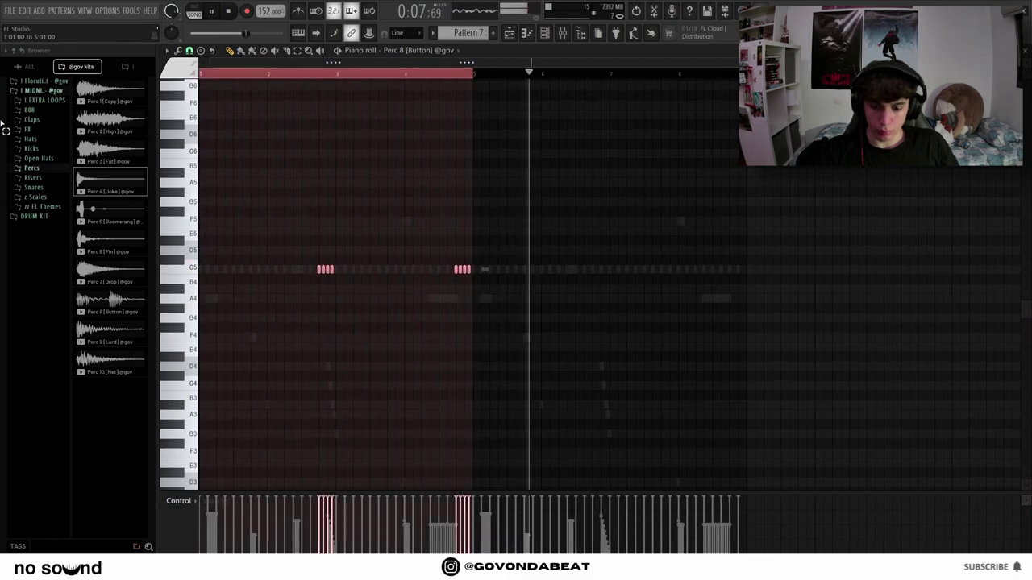
pyautogui.hotkey('ctrl', 'b')
pyautogui.hotkey('ctrl', 'd')
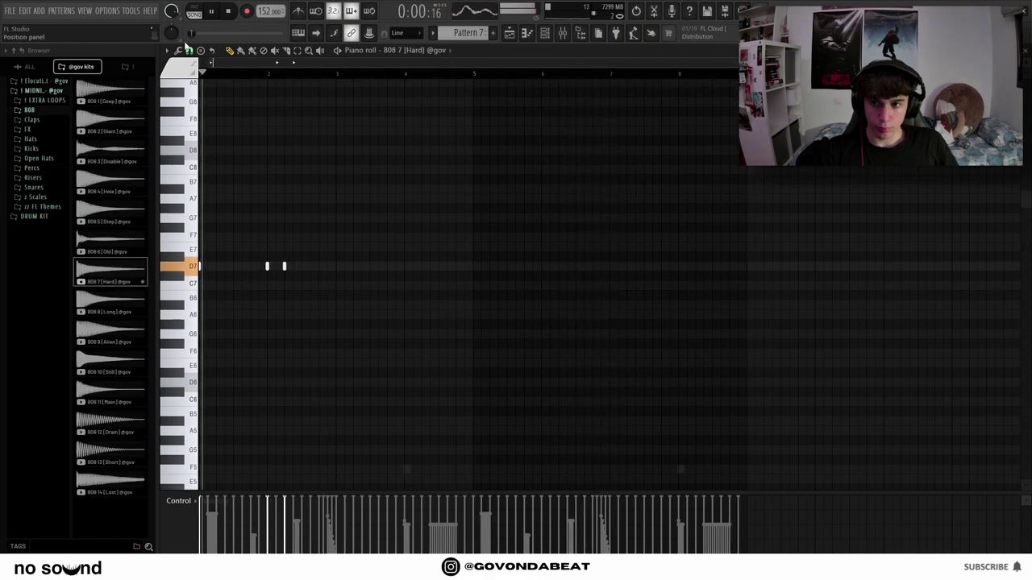
# Change the snap setting and add 808 notes: F7 at the start of bar 3, D7 mid bar 3 and C7 mid bar 4.
pyautogui.click(184, 50)
pyautogui.click(203, 198)
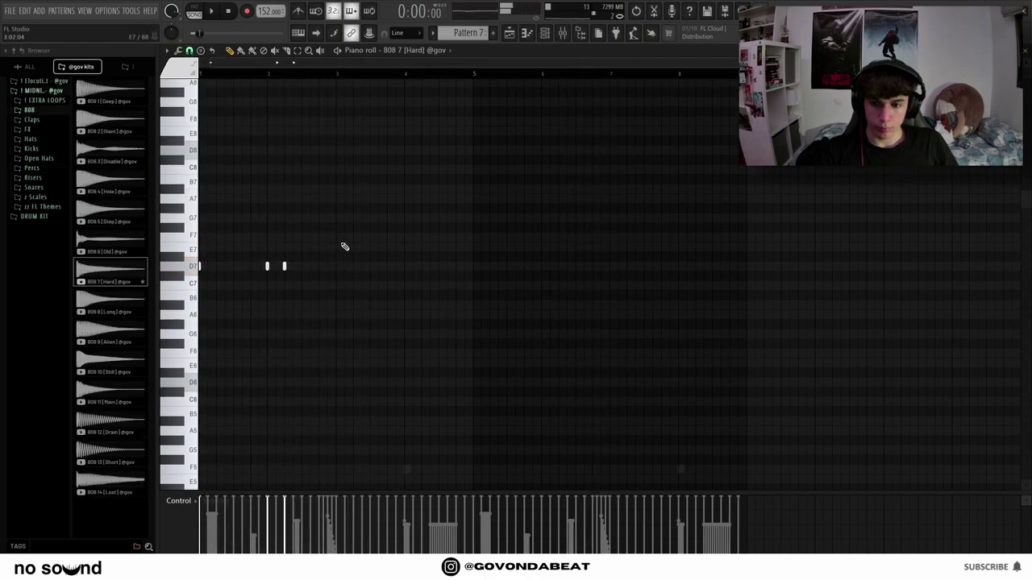
pyautogui.click(336, 237)
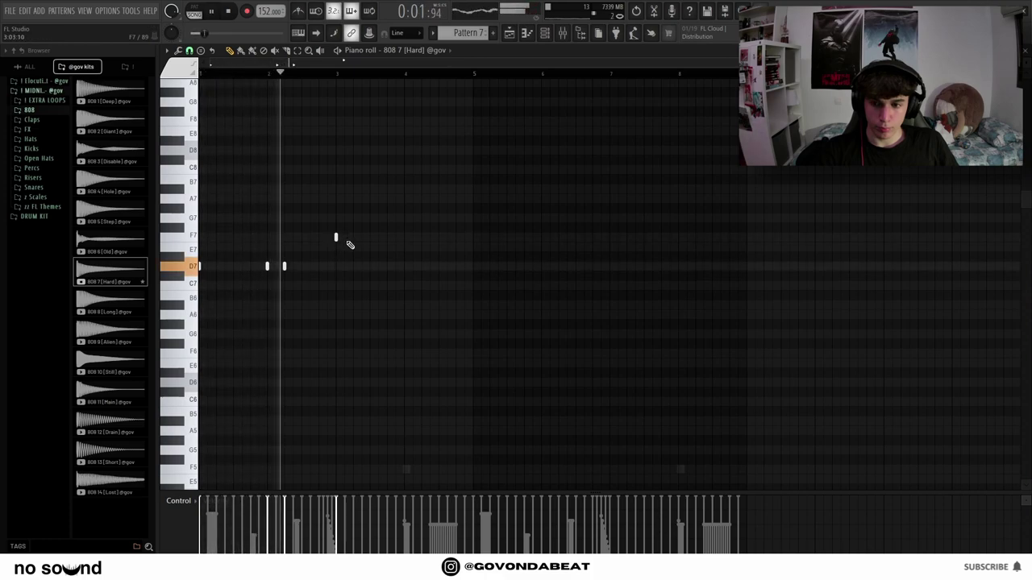
pyautogui.click(369, 266)
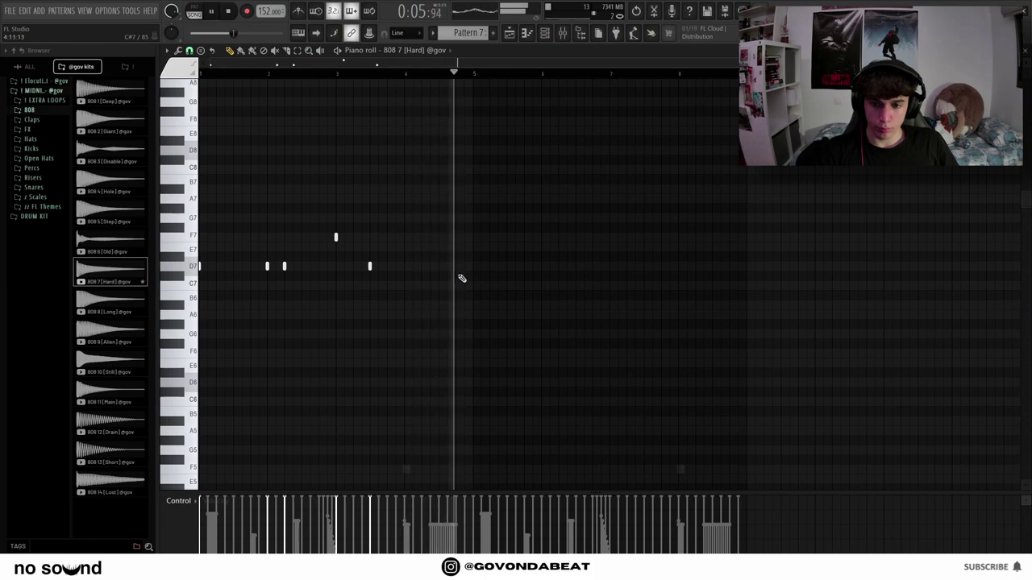
pyautogui.click(438, 285)
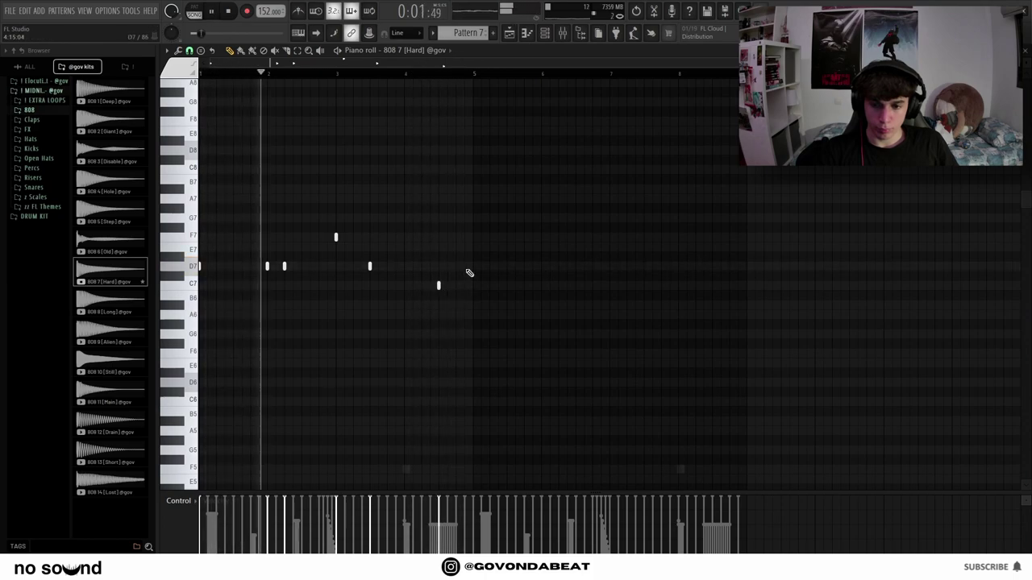
# Duplicate the 808 notes of bars 1–4 into bars 5–8 and lengthen every note to reach the following one.
pyautogui.moveTo(479, 73); pyautogui.dragTo(145, 129)
pyautogui.hotkey('ctrl', 'b')
pyautogui.hotkey('ctrl', 'd')
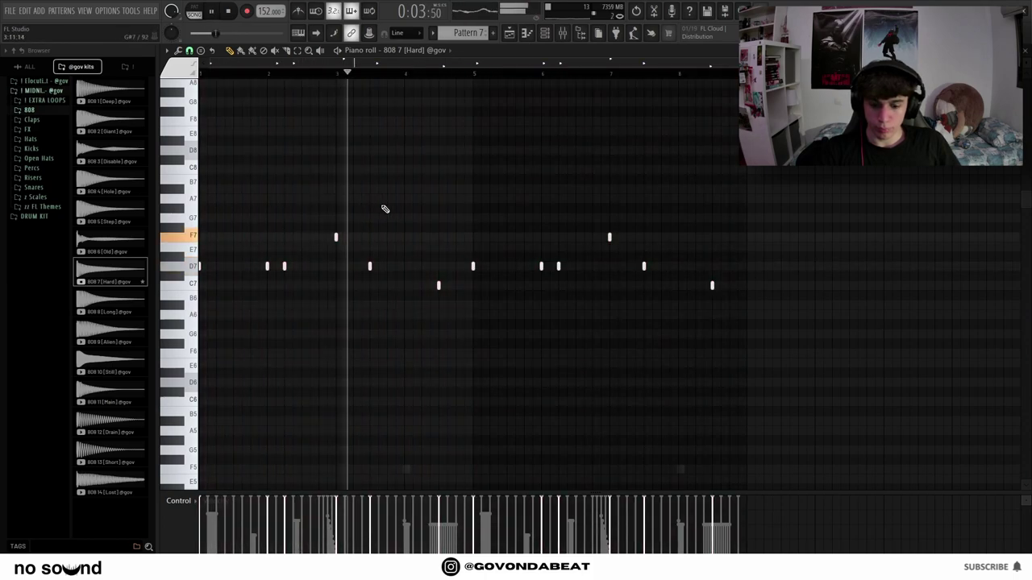
pyautogui.hotkey('ctrl', 'l')
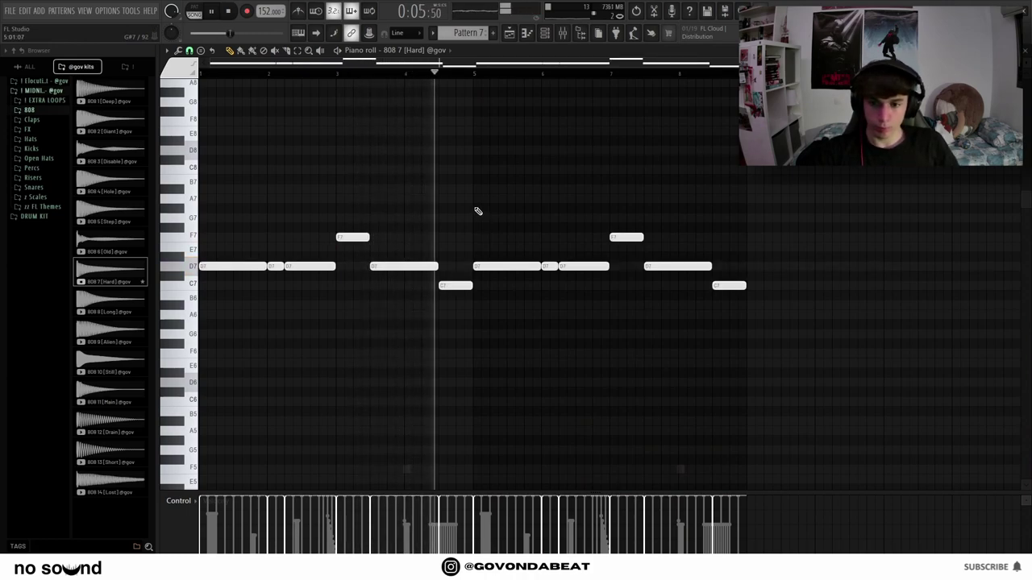
# Restart playback and raise the C7 notes in the second half of bars 4 and 8 to E7.
pyautogui.press('space')
pyautogui.press('space')
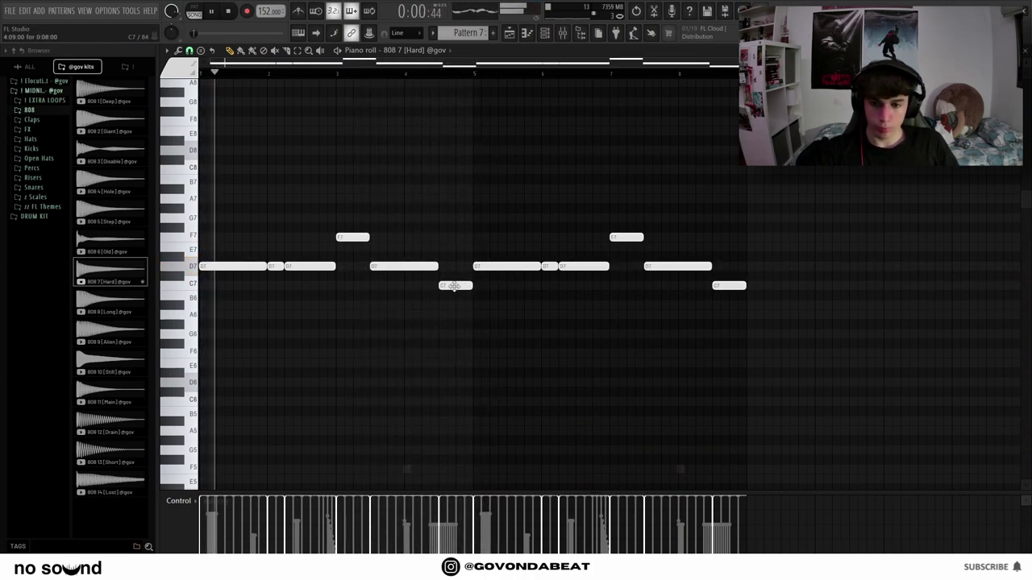
pyautogui.moveTo(455, 285); pyautogui.dragTo(456, 246)
pyautogui.moveTo(729, 286); pyautogui.dragTo(729, 247)
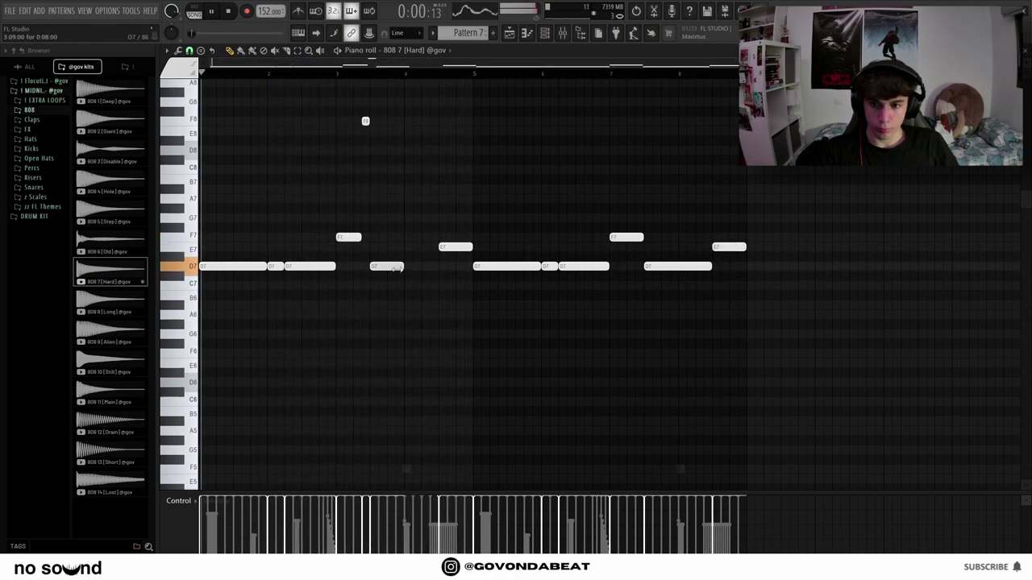
# Replace the long D7 note in bar 3 with short D7 hits running into bar 4.
pyautogui.moveTo(402, 267); pyautogui.dragTo(394, 267)
pyautogui.click(399, 269)
pyautogui.click(427, 266)
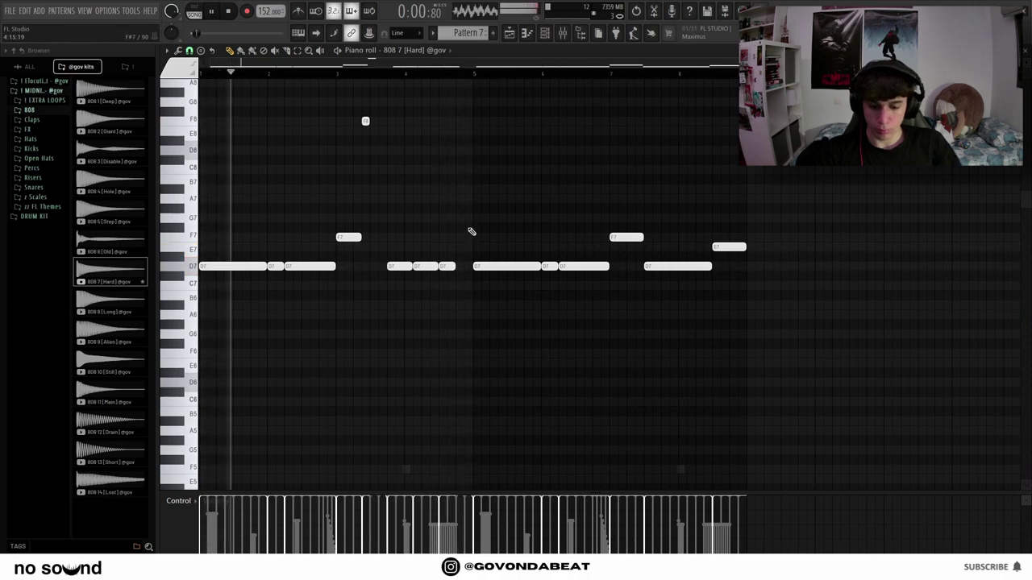
# Extend the 808 notes to meet one another and replace the D7 note mid bar 4 with an E7 note.
pyautogui.hotkey('ctrl', 'l')
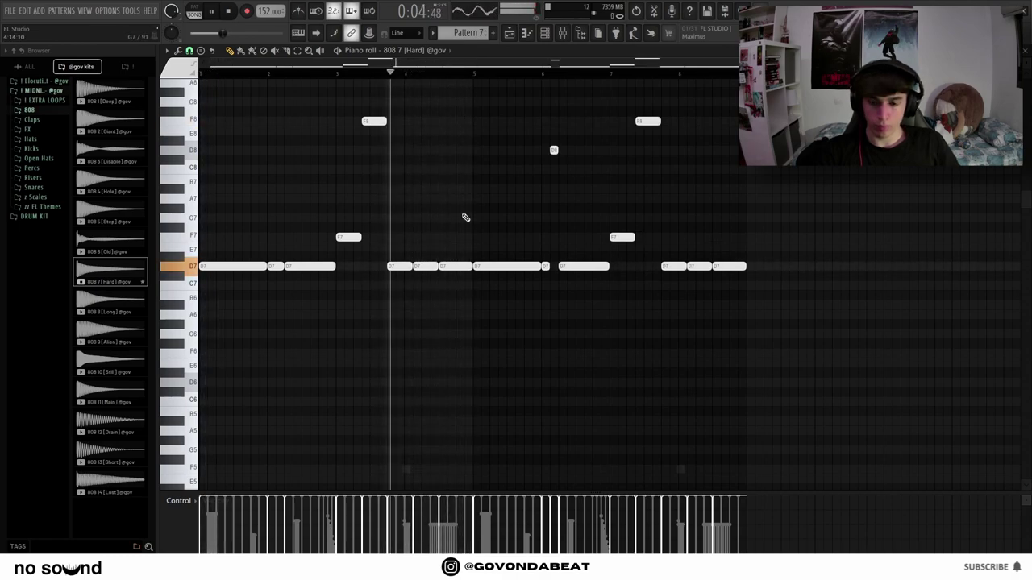
pyautogui.rightClick(446, 266)
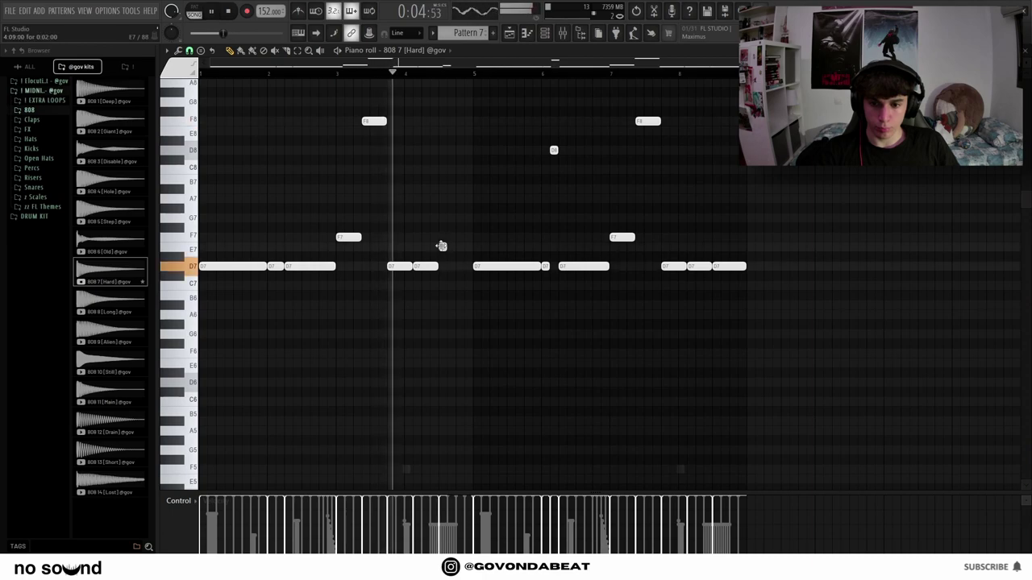
pyautogui.click(444, 246)
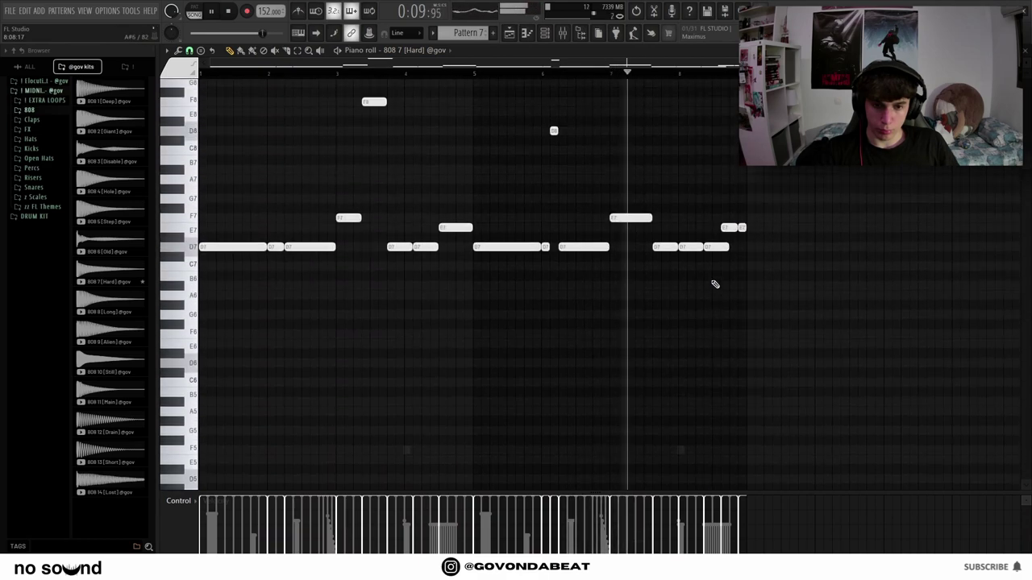
# Shorten the last D7 note in bar 8 so it stops before the E7 notes.
pyautogui.scroll(4, 715, 282)
pyautogui.scroll(-3, 718, 282)
pyautogui.scroll(5, 781, 297)
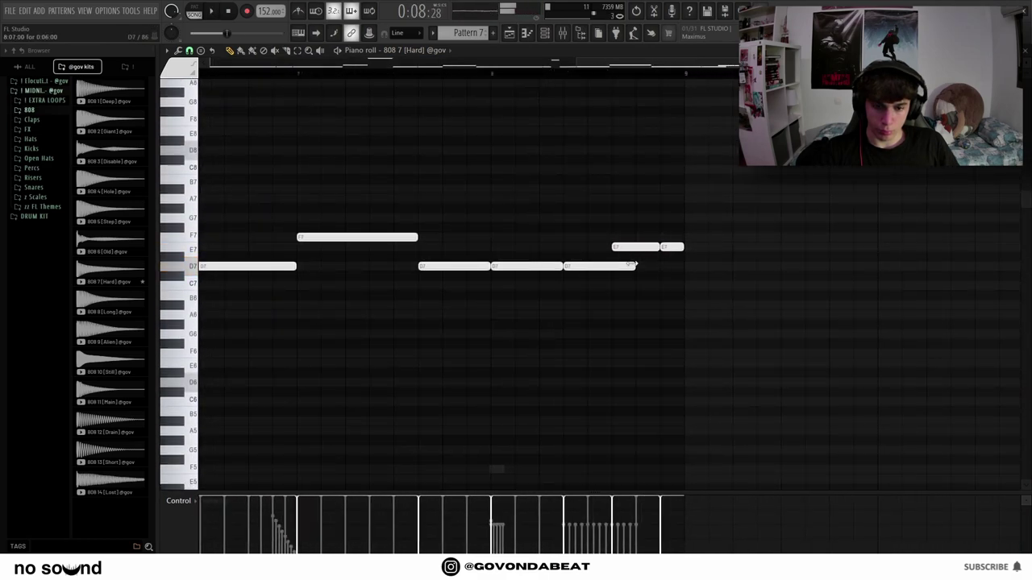
pyautogui.moveTo(617, 267); pyautogui.dragTo(594, 268)
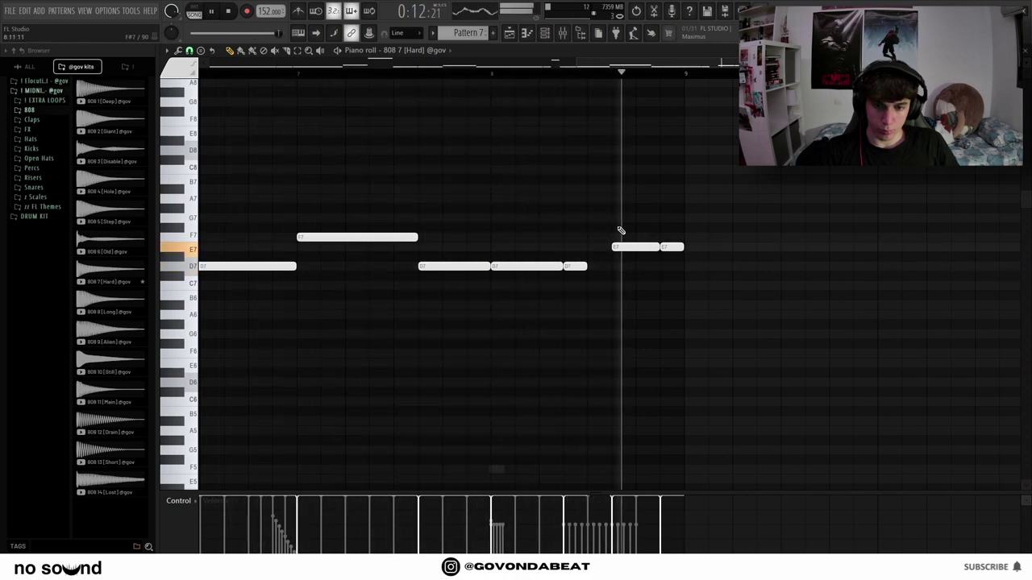
# Adjust the two E7 notes at the end of bar 8 and raise the final one an octave to E8.
pyautogui.moveTo(665, 247); pyautogui.dragTo(641, 247)
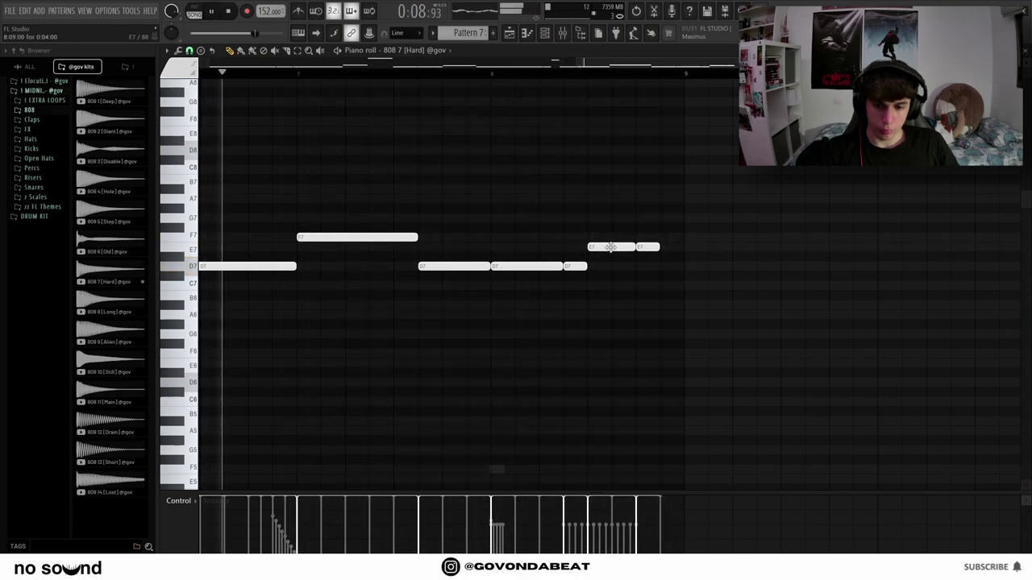
pyautogui.moveTo(617, 247); pyautogui.dragTo(670, 247)
pyautogui.keyDown('ctrl'); pyautogui.click(674, 247); pyautogui.keyUp('ctrl')
pyautogui.hotkey('ctrl', 'Up')
pyautogui.hotkey('ctrl', 'd')
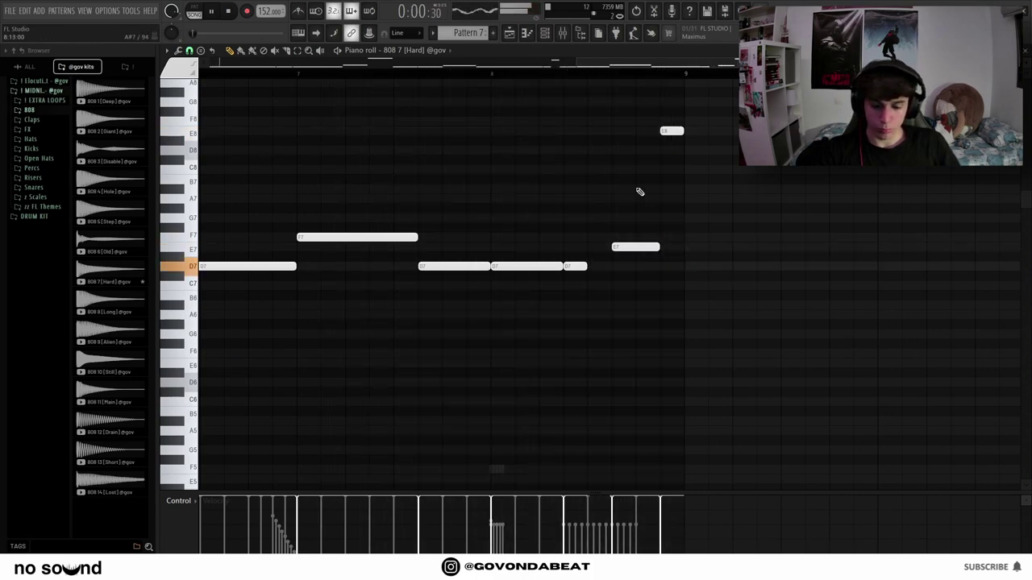
# Transpose the whole 808 pattern down two octaves and play it back.
pyautogui.hotkey('ctrl', 'Down')
pyautogui.hotkey('ctrl', 'Down')
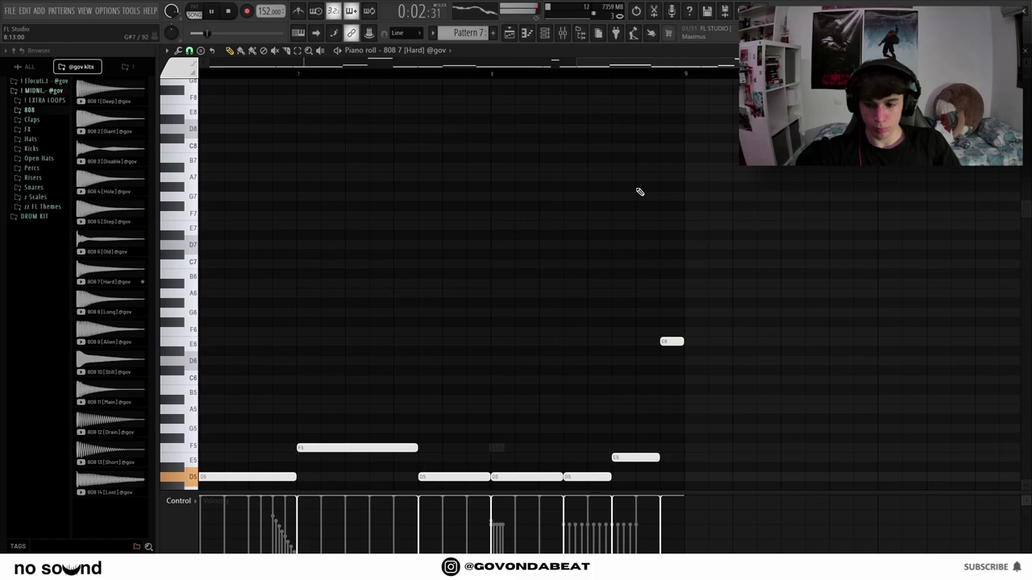
pyautogui.scroll(-3, 637, 191)
pyautogui.scroll(-4, 622, 214)
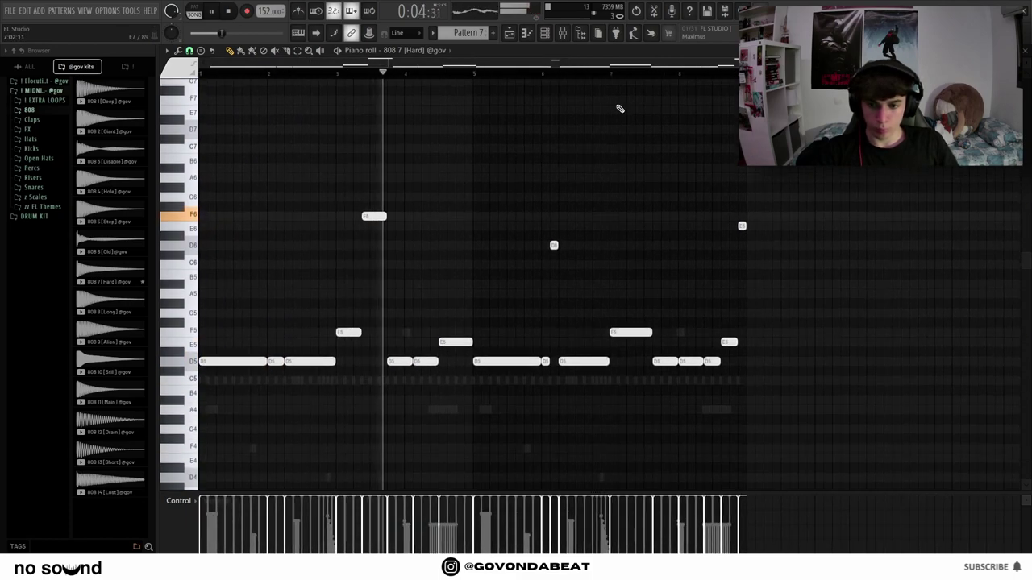
pyautogui.press('space')
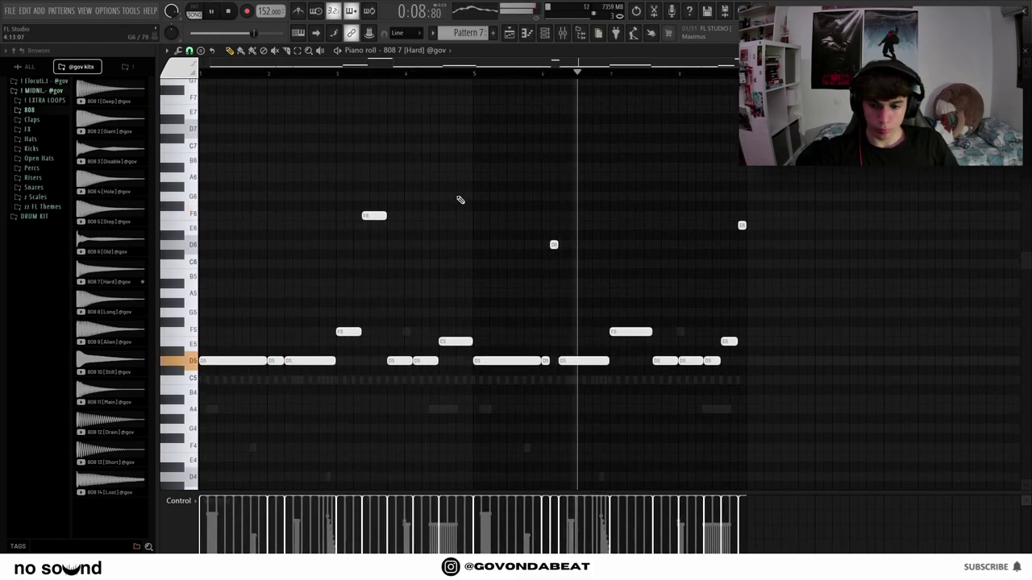
pyautogui.press('space')
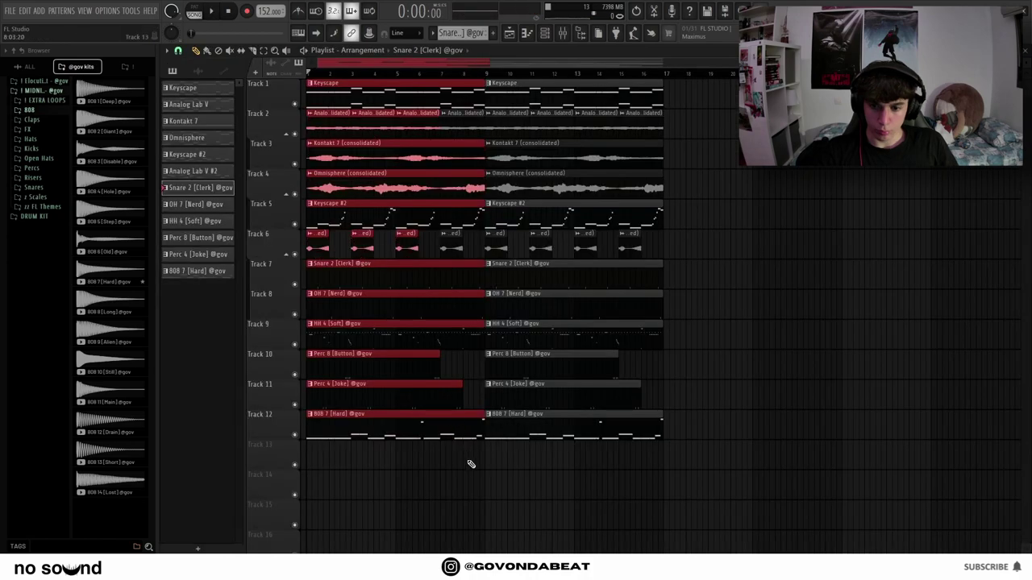
# Consolidate the first eight bars of all the playlist tracks into a single audio clip.
pyautogui.moveTo(476, 464); pyautogui.dragTo(389, 166)
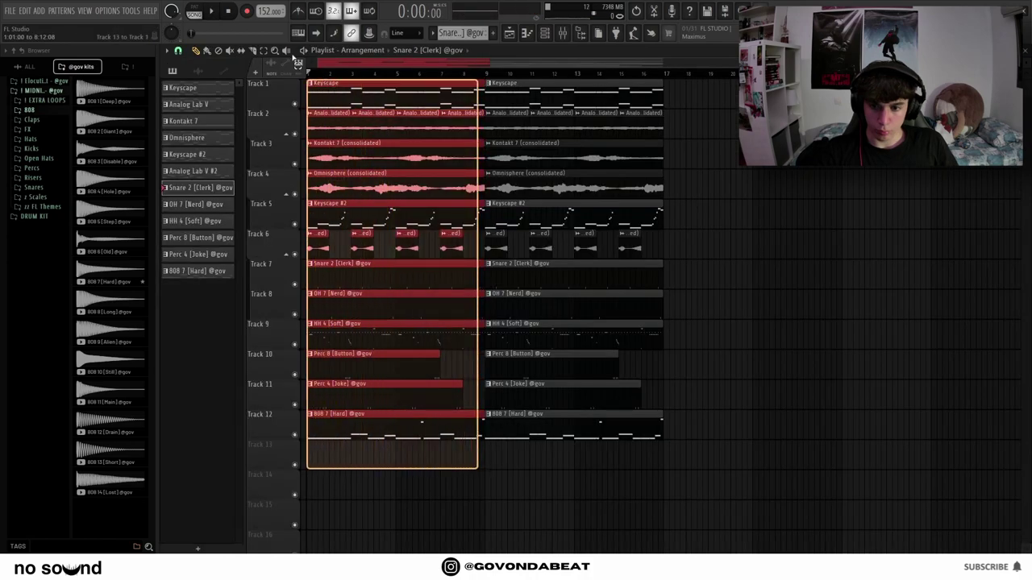
pyautogui.hotkey('ctrl', 'alt', 'c')
pyautogui.click(594, 428)
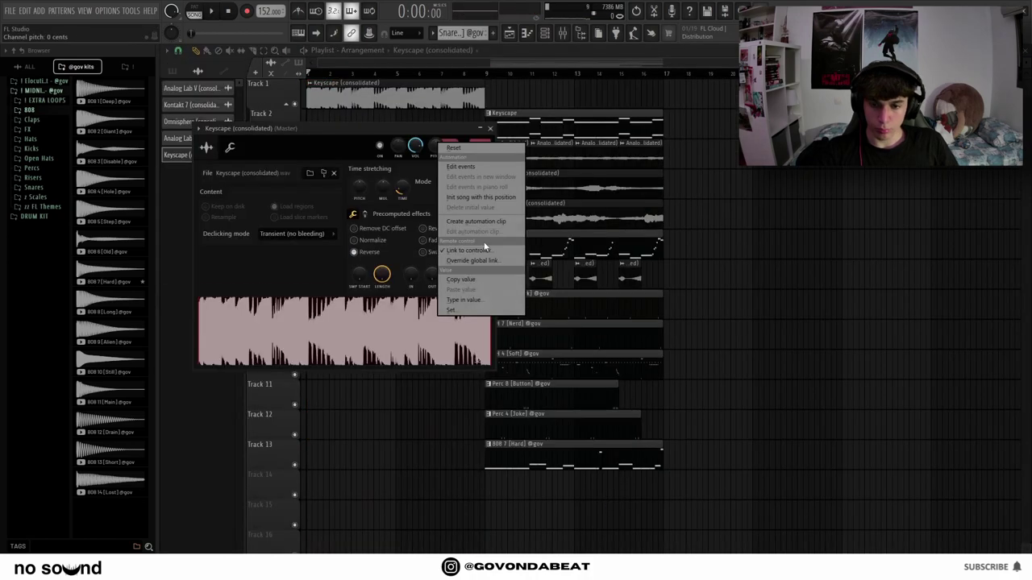
# Create a channel pitch automation clip for Keyscape (consolidated) and set its point at bar 3 to 50%.
pyautogui.click(485, 222)
pyautogui.click(490, 129)
pyautogui.rightClick(520, 497)
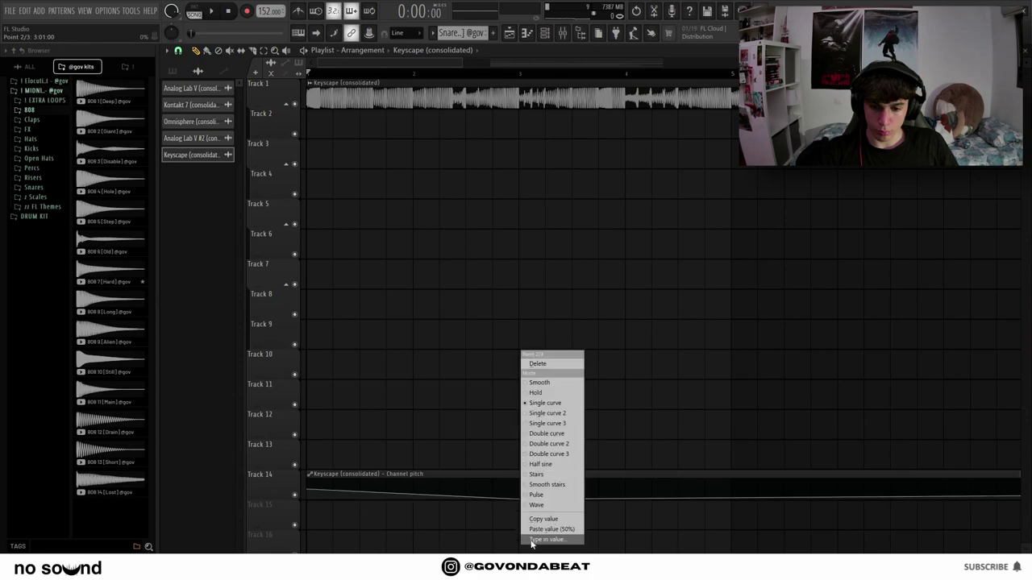
pyautogui.click(538, 532)
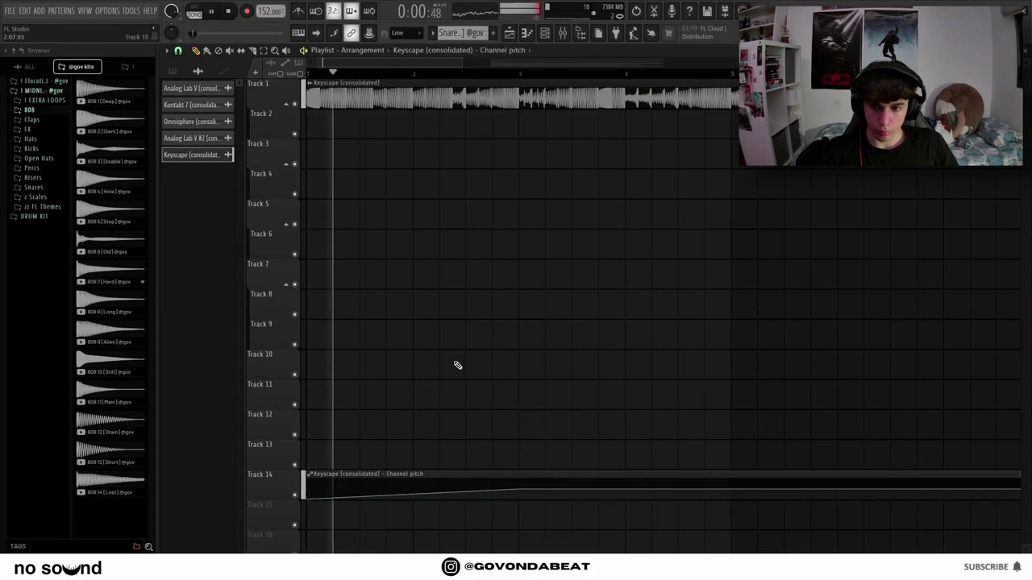
# Slice the Keyscape (consolidated) clip on Track 1 at bar 3, keeping only its two-bar intro.
pyautogui.scroll(-5, 465, 347)
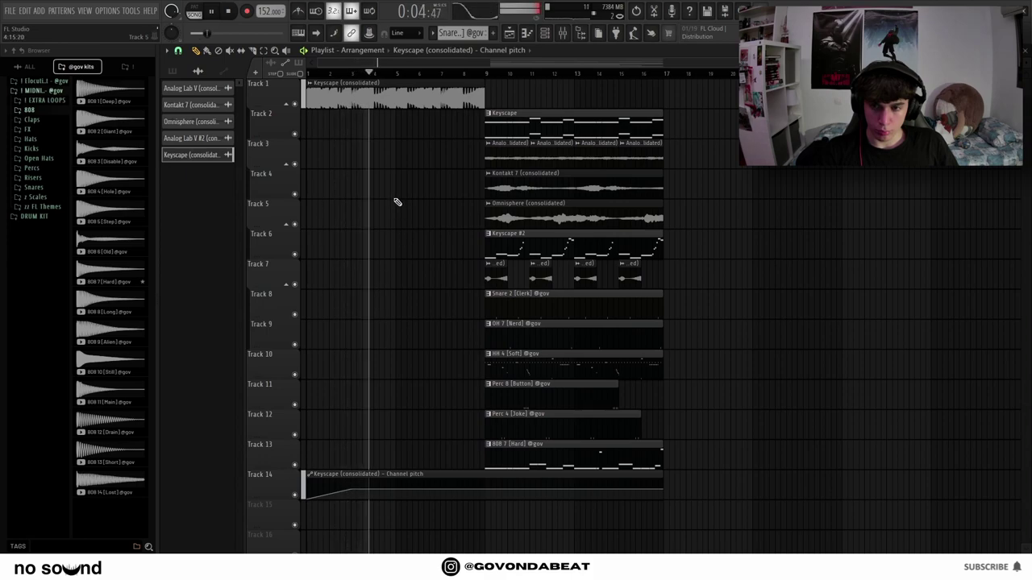
pyautogui.scroll(5, 344, 137)
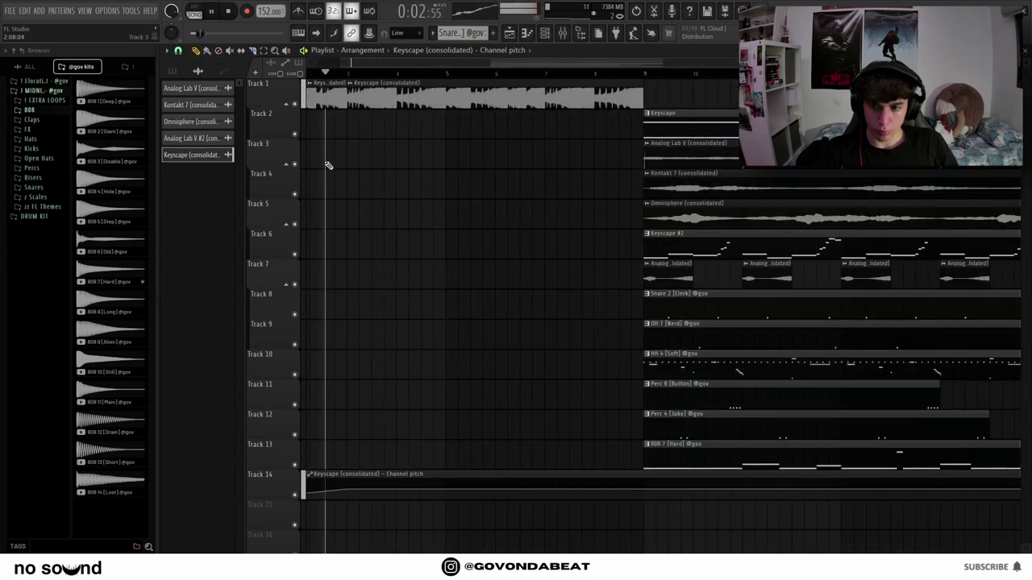
pyautogui.scroll(-2, 382, 154)
pyautogui.scroll(1, 622, 186)
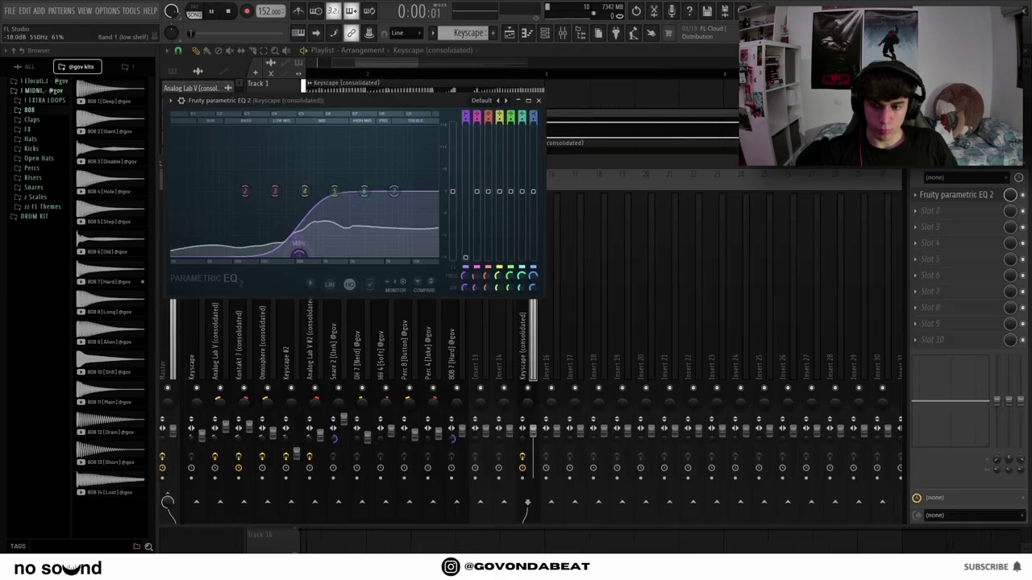
# Set the intro clip's Parametric EQ 2 band 1 to about 832 Hz and -18 dB, and create an automation clip for its level.
pyautogui.moveTo(295, 241); pyautogui.dragTo(316, 255)
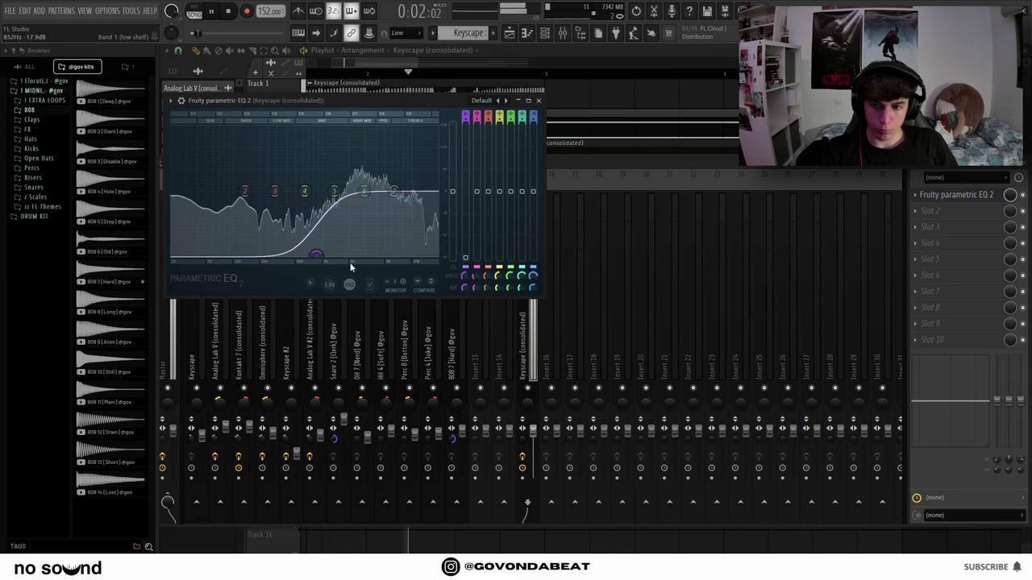
pyautogui.rightClick(465, 258)
pyautogui.click(503, 337)
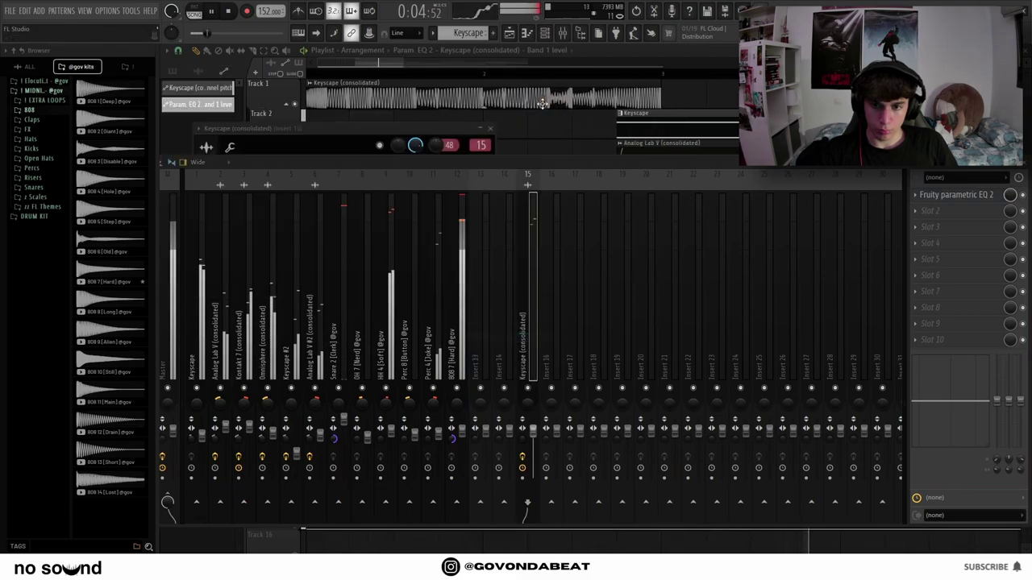
pyautogui.click(1026, 164)
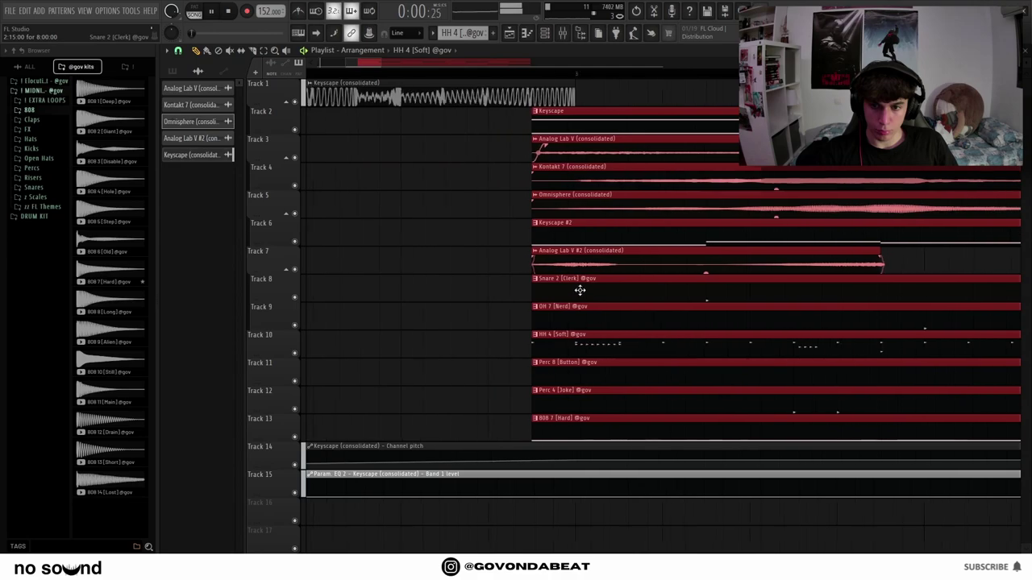
# Align the eight-bar section's clips on Tracks 2–13 to start at 2:14:00, just before bar 3.
pyautogui.scroll(1, 582, 290)
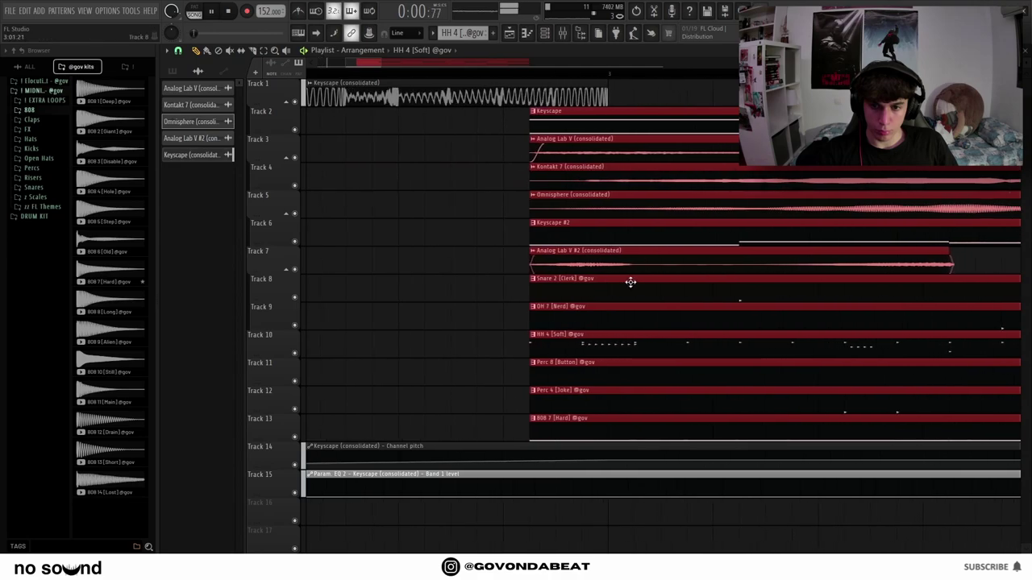
pyautogui.click(626, 280)
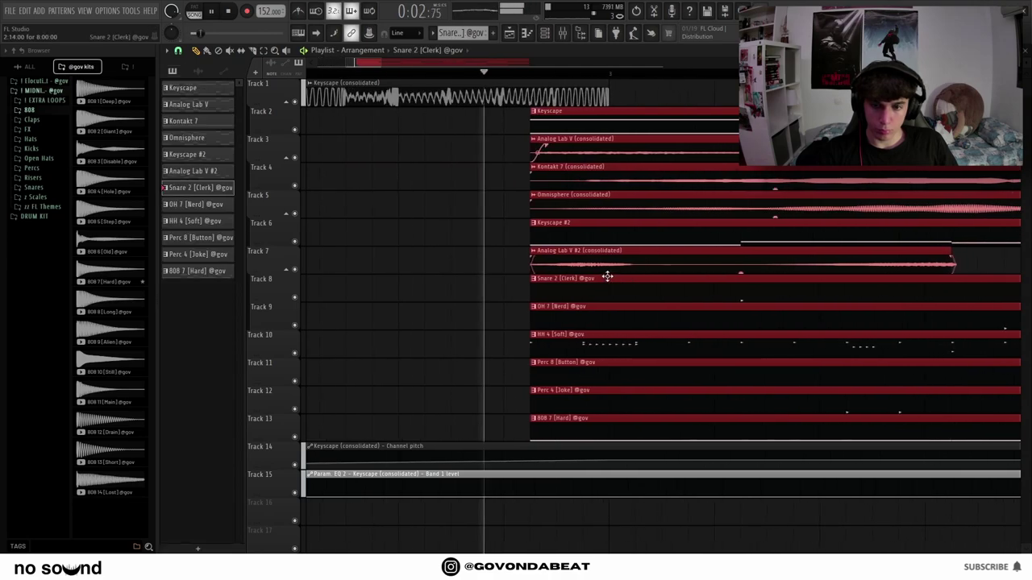
pyautogui.click(524, 337)
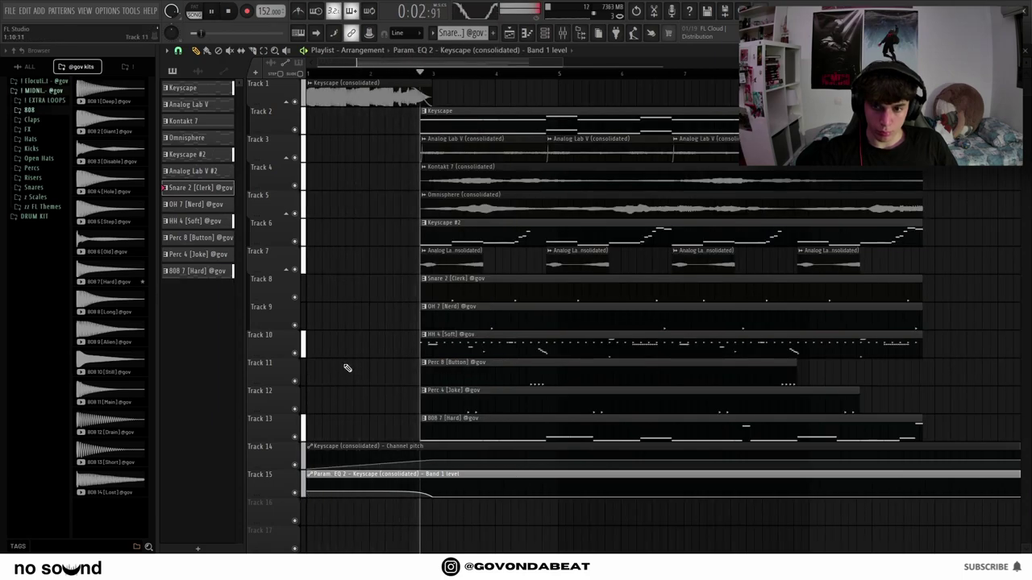
# Duplicate the eight-bar section along the playlist into four drum sections followed by a melodic section without drums.
pyautogui.scroll(-5, 339, 391)
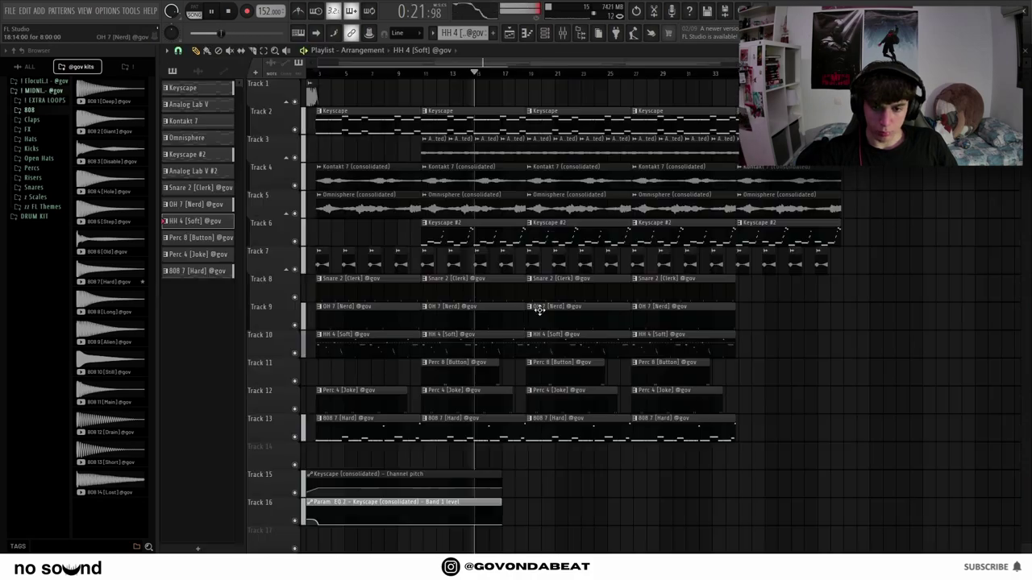
pyautogui.scroll(1, 544, 294)
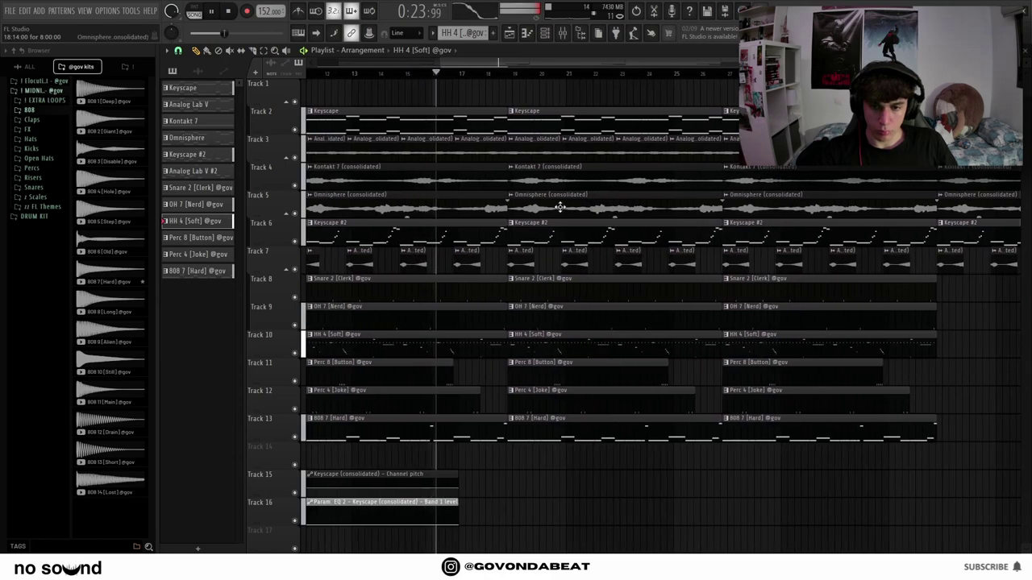
# Delete the Omnisphere, Kontakt 7, Analog Lab V, Perc 8 and Perc 4 clips from the third drum section, around bars 19–26.
pyautogui.rightClick(560, 206)
pyautogui.rightClick(563, 187)
pyautogui.rightClick(535, 152)
pyautogui.rightClick(691, 145)
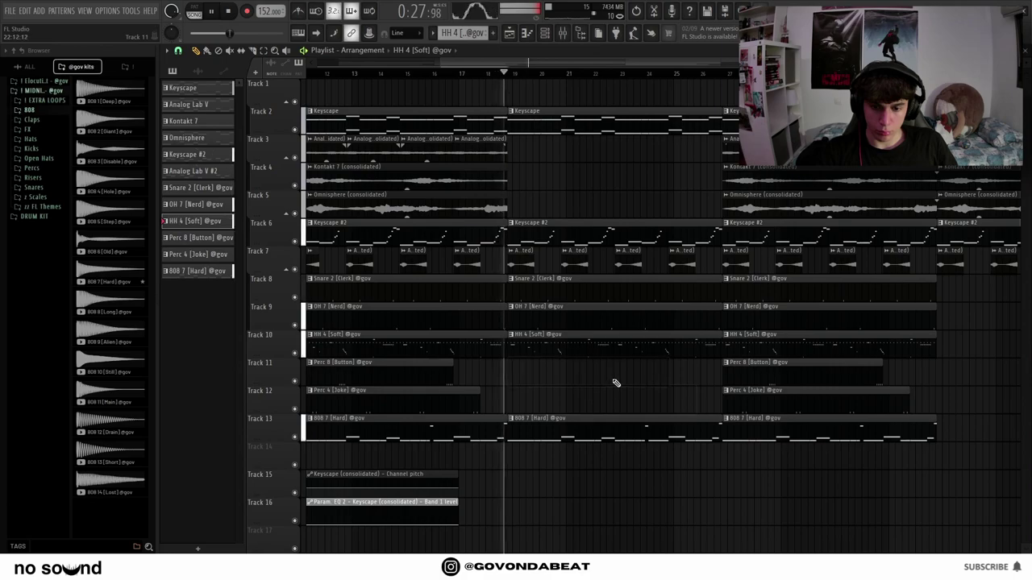
# Delete the Kontakt 7 clip and all four Analog Lab V clips from the fourth drum section, around bars 27–34.
pyautogui.scroll(-3, 618, 380)
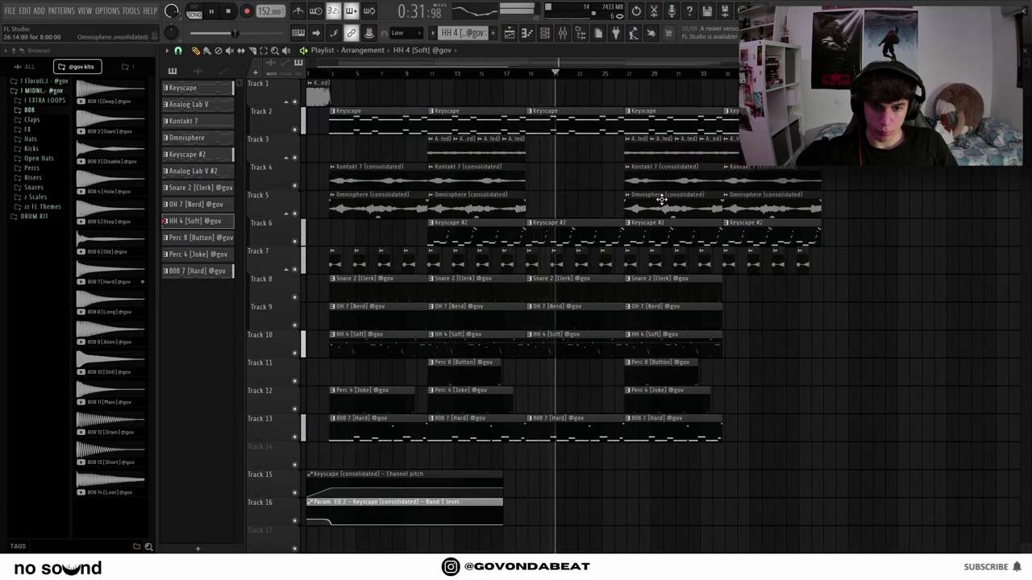
pyautogui.rightClick(638, 150)
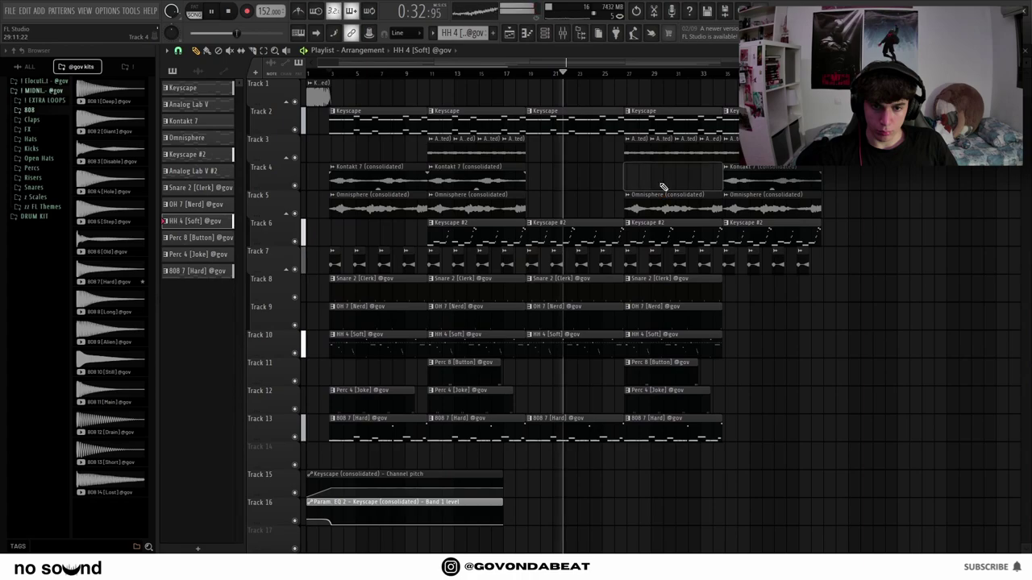
pyautogui.click(609, 173)
pyautogui.rightClick(637, 153)
pyautogui.rightClick(662, 153)
pyautogui.rightClick(685, 152)
pyautogui.rightClick(710, 152)
# Reduce the fifth section to Keyscape and Keyscape #2, and copy the first four sections after it, starting just before bar 43.
pyautogui.rightClick(802, 233)
pyautogui.click(836, 224)
pyautogui.scroll(-1, 834, 399)
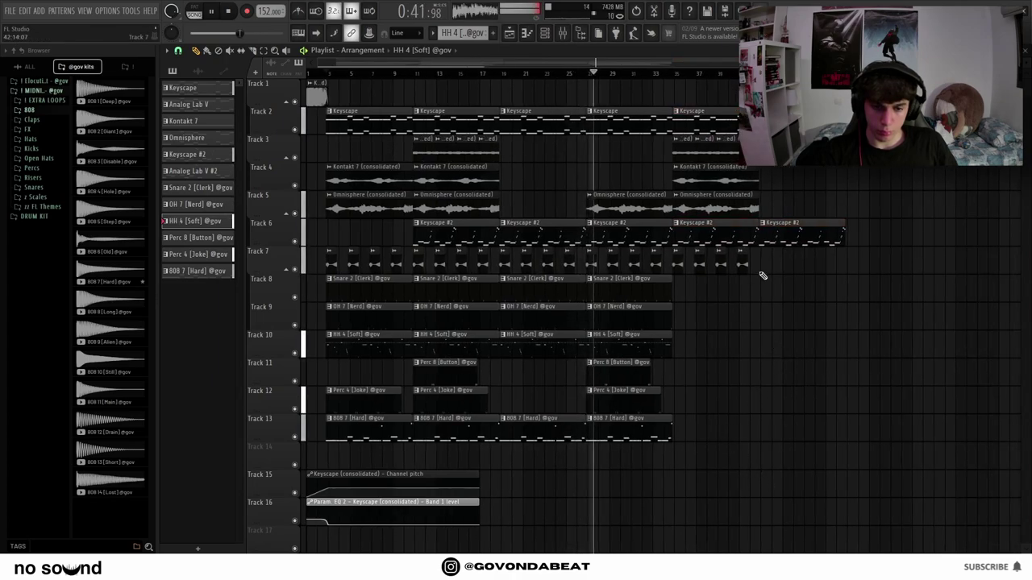
pyautogui.hotkey('ctrl', 'b')
pyautogui.scroll(1, 770, 321)
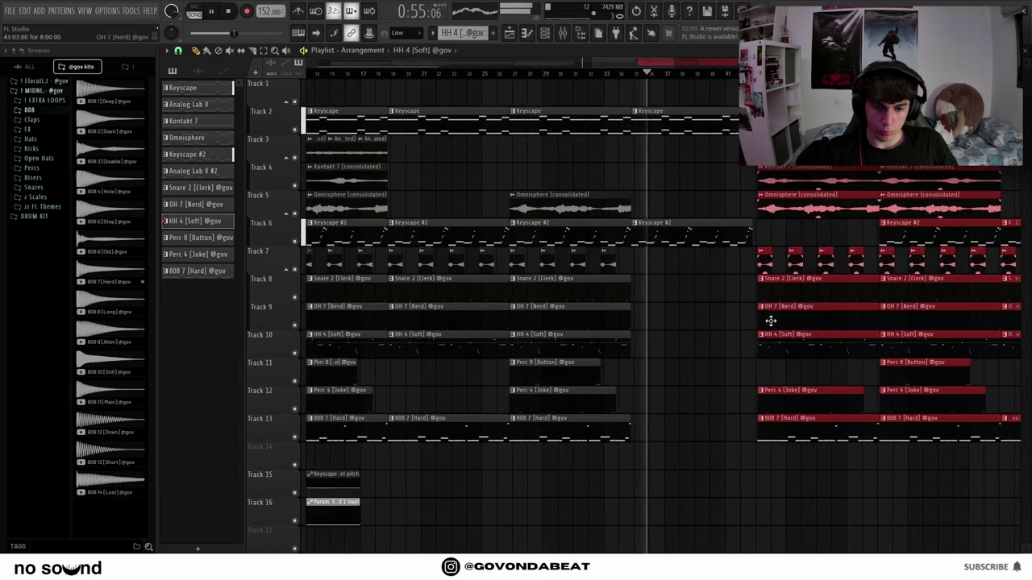
pyautogui.scroll(3, 758, 331)
pyautogui.scroll(1, 698, 373)
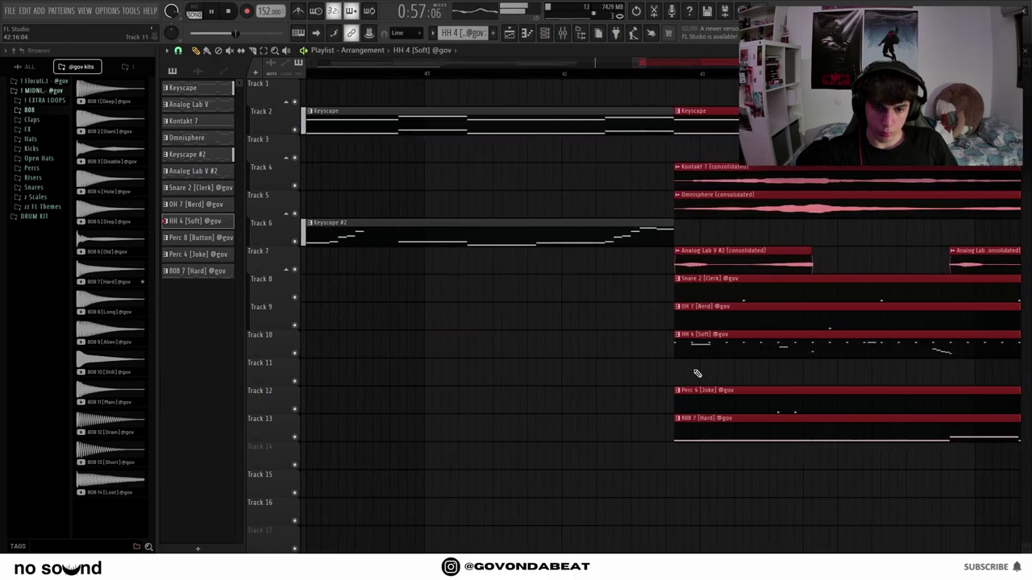
pyautogui.scroll(-5, 698, 373)
pyautogui.keyDown('ctrl'); pyautogui.click(699, 377); pyautogui.keyUp('ctrl')
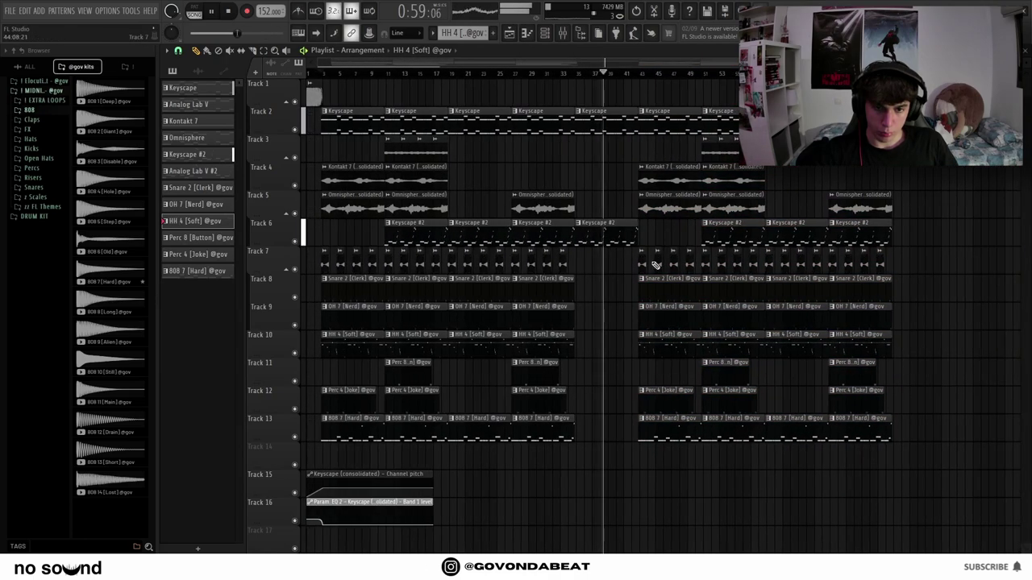
# Copy the Analog Lab V clips on Track 3 into the preceding drum section, starting at 42:14:00.
pyautogui.click(629, 238)
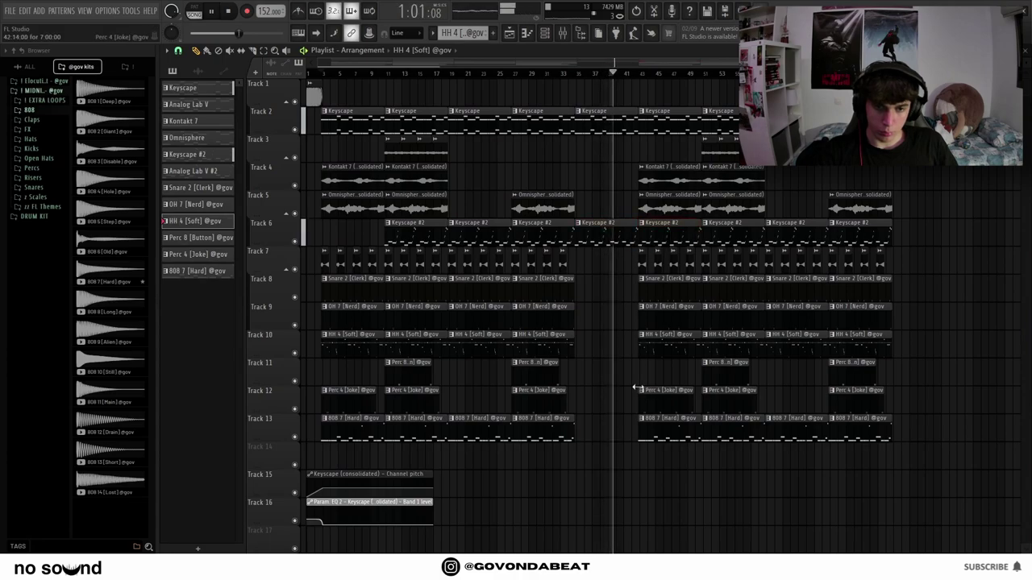
pyautogui.moveTo(793, 162); pyautogui.dragTo(694, 156)
pyautogui.scroll(5, 694, 158)
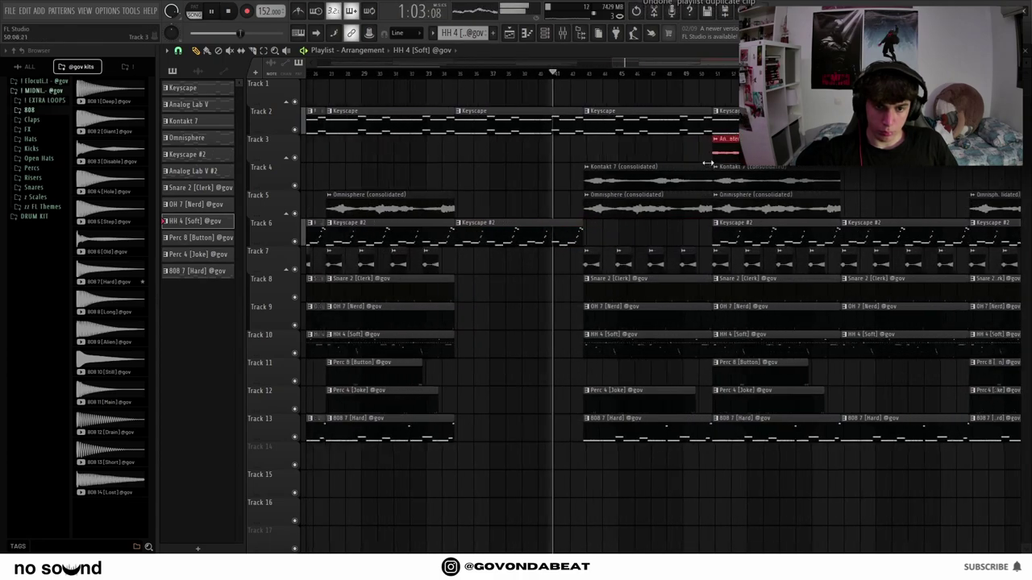
pyautogui.moveTo(771, 154); pyautogui.dragTo(470, 153)
pyautogui.scroll(-4, 511, 159)
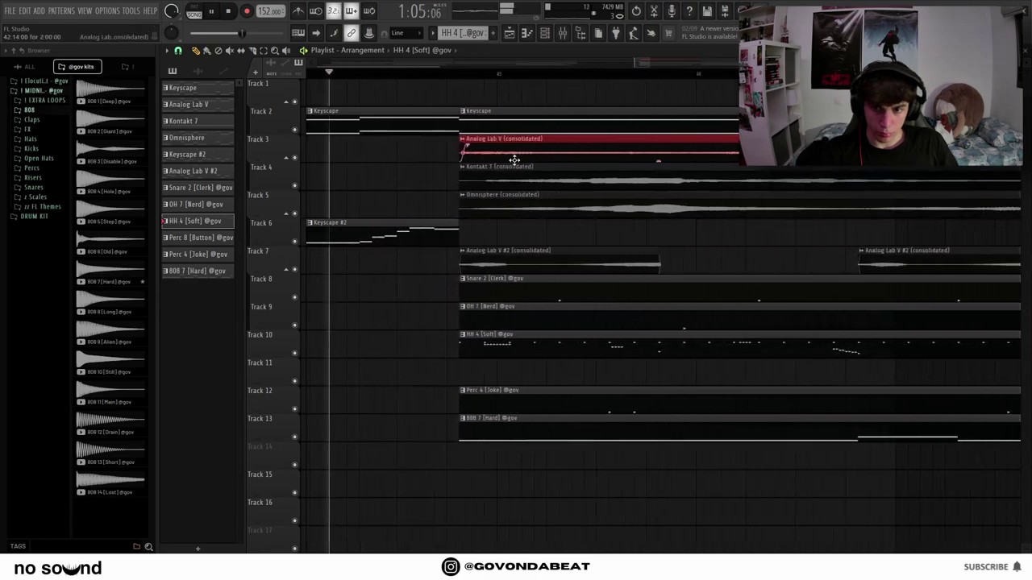
pyautogui.scroll(-5, 600, 243)
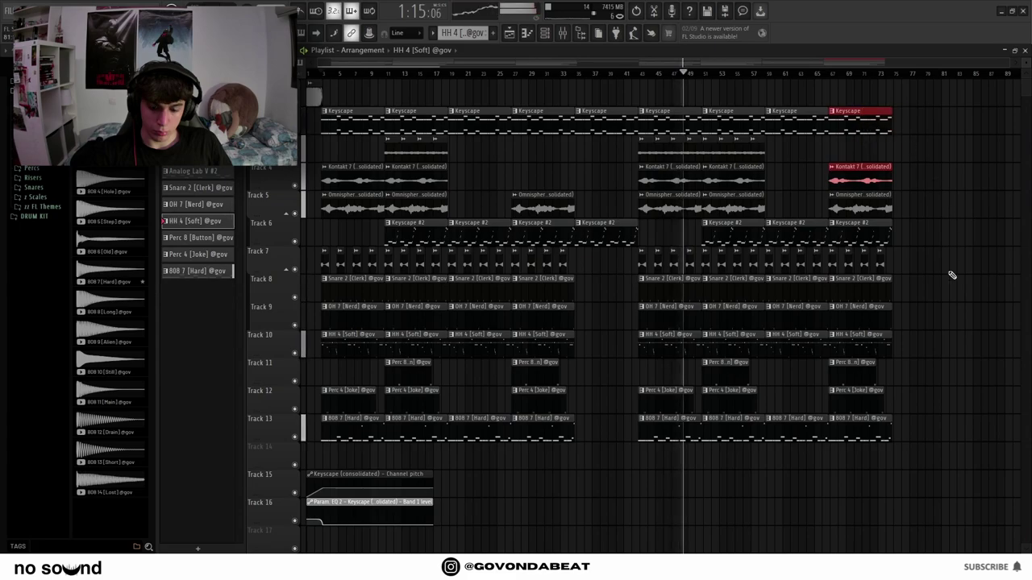
# Extend Keyscape and Kontakt 7 by a drumless section at bar 75, and copy the first two drum sections behind it, just before bar 83.
pyautogui.hotkey('ctrl', 'b')
pyautogui.hotkey('ctrl', 'd')
pyautogui.moveTo(418, 467)
pyautogui.mouseDown()
pyautogui.moveTo(396, 161)
pyautogui.moveTo(336, 105)
pyautogui.moveTo(325, 108)
pyautogui.moveTo(1004, 116)
pyautogui.moveTo(916, 137)
pyautogui.mouseUp()
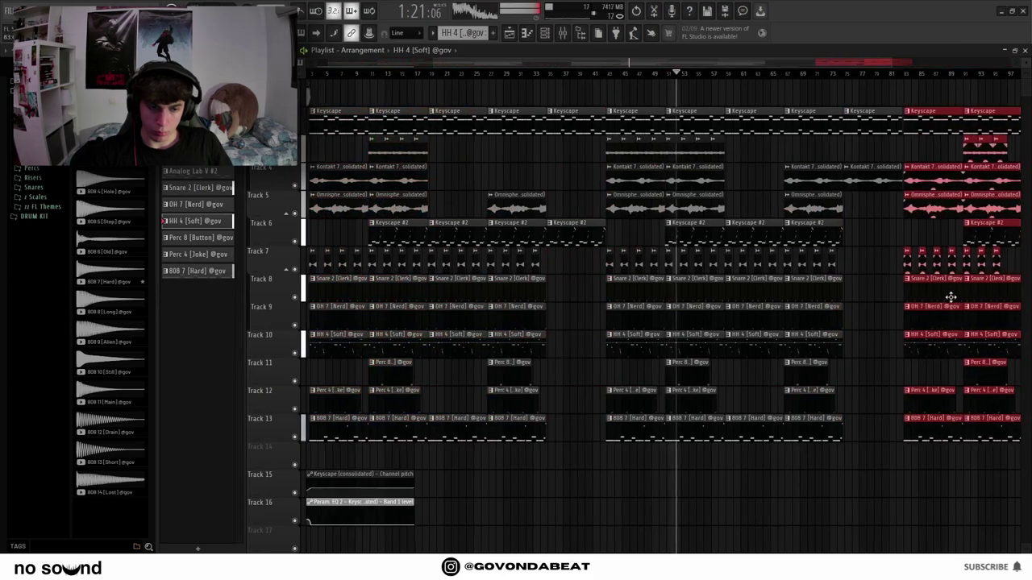
pyautogui.scroll(8, 949, 295)
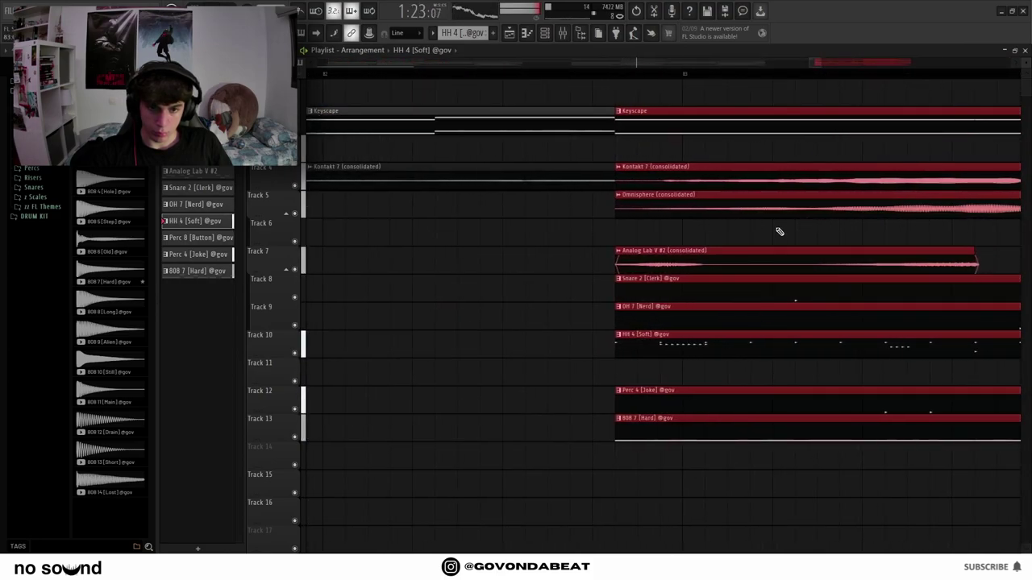
pyautogui.scroll(-8, 779, 232)
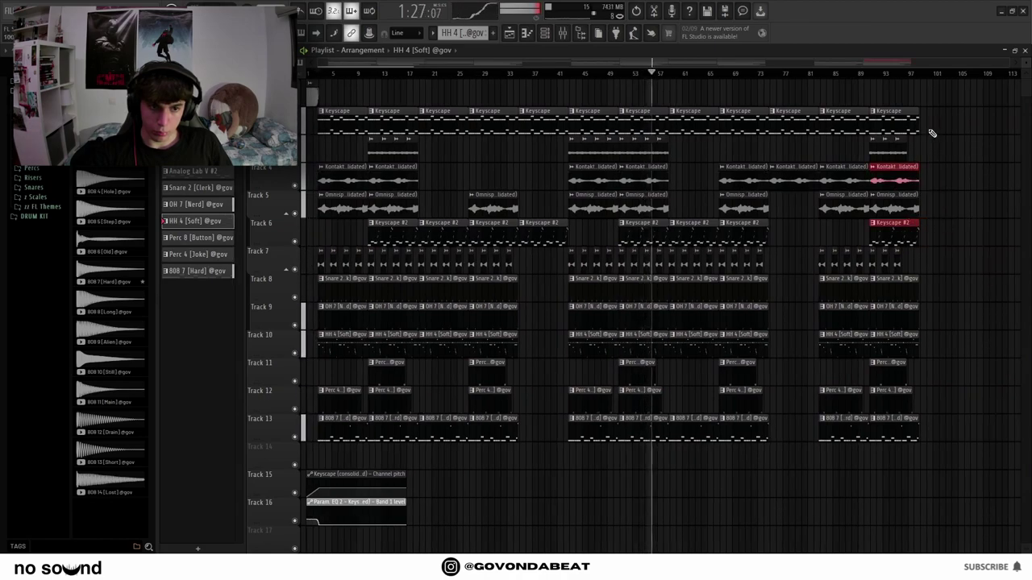
# Repeat the final Keyscape, Keyscape #2 and Kontakt 7 clips as a two-section outro, with Kontakt 7 only in its first section.
pyautogui.hotkey('ctrl', 'b')
pyautogui.hotkey('ctrl', 'b')
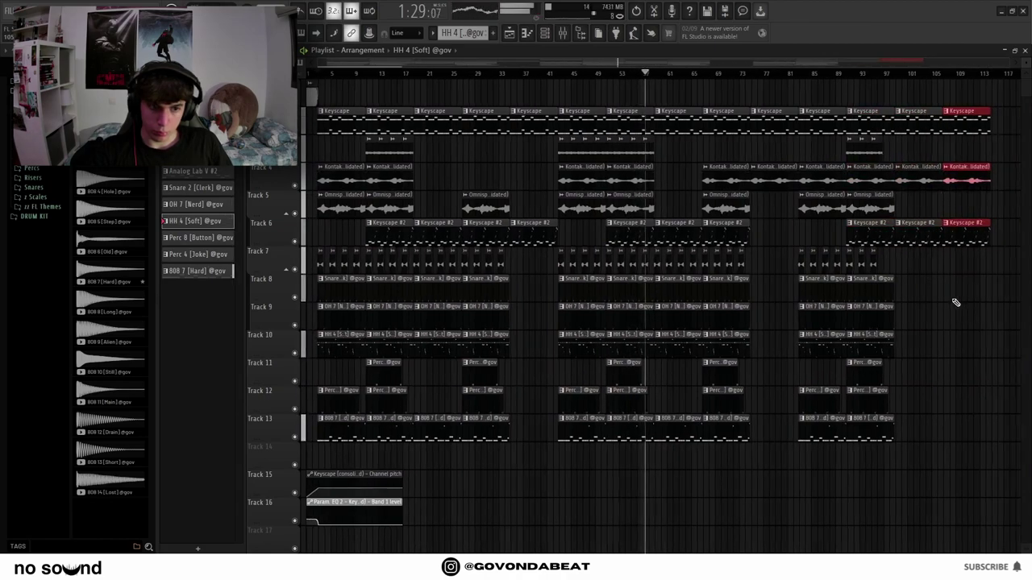
pyautogui.hotkey('ctrl', 'd')
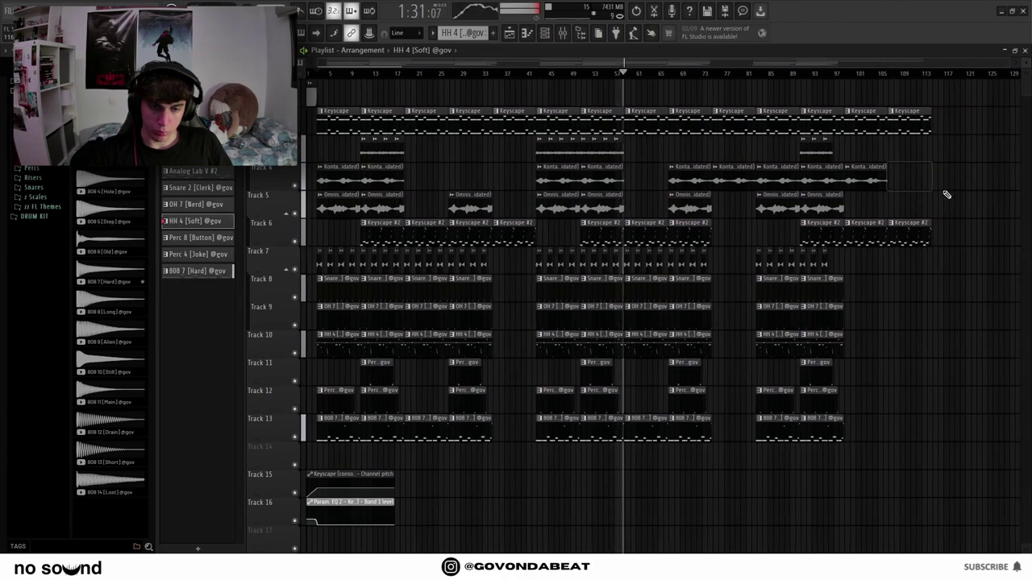
# Duplicate the last 808 7 [Hard] clip on Track 13 twice, covering both outro sections.
pyautogui.moveTo(865, 455); pyautogui.dragTo(835, 437)
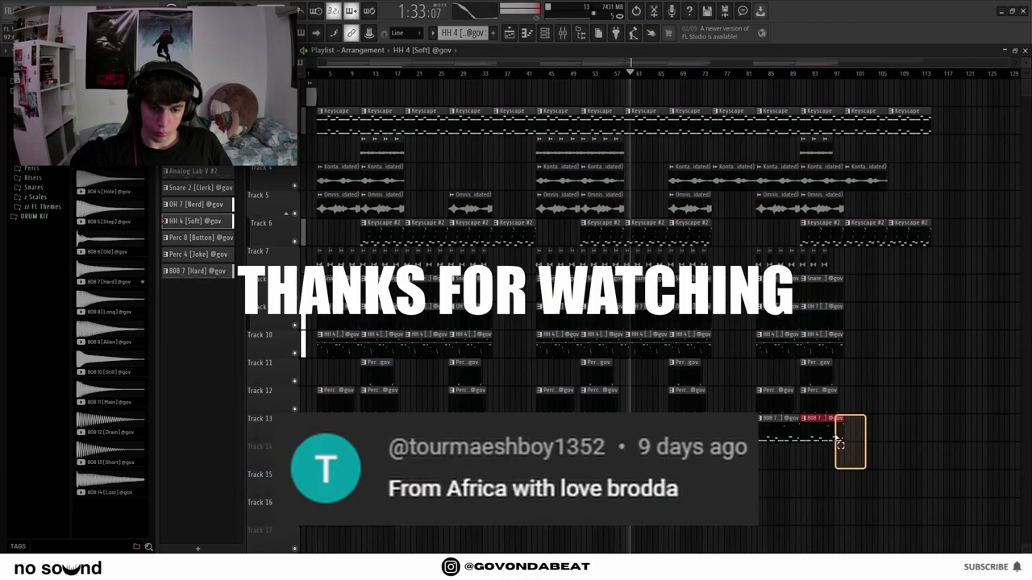
pyautogui.hotkey('ctrl', 'b')
pyautogui.hotkey('ctrl', 'd')
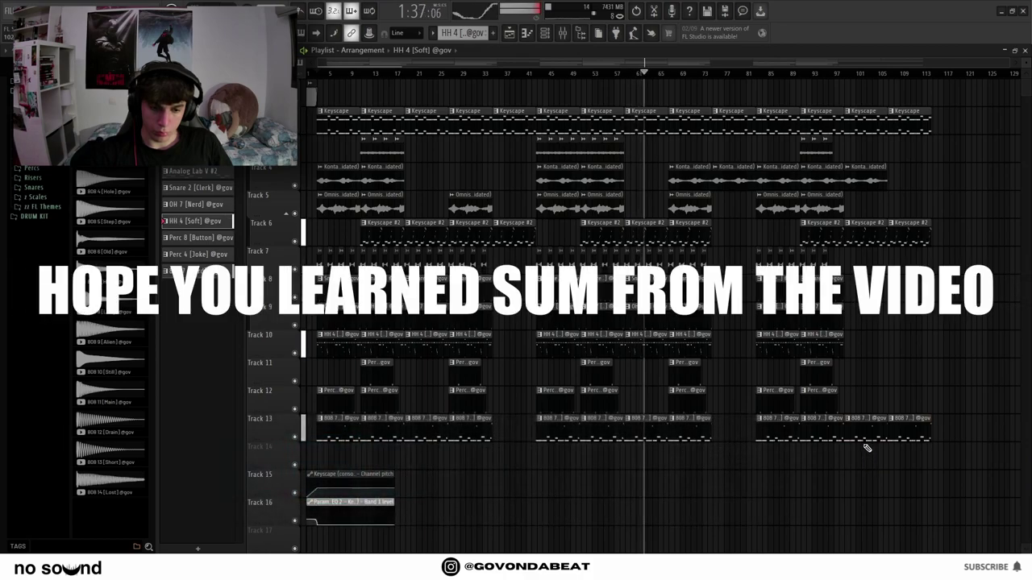
# Duplicate the last Perc 8 and Perc 4 clips into both outro sections, aligned with the starts of the 808 clips.
pyautogui.moveTo(855, 415); pyautogui.dragTo(806, 375)
pyautogui.hotkey('ctrl', 'b')
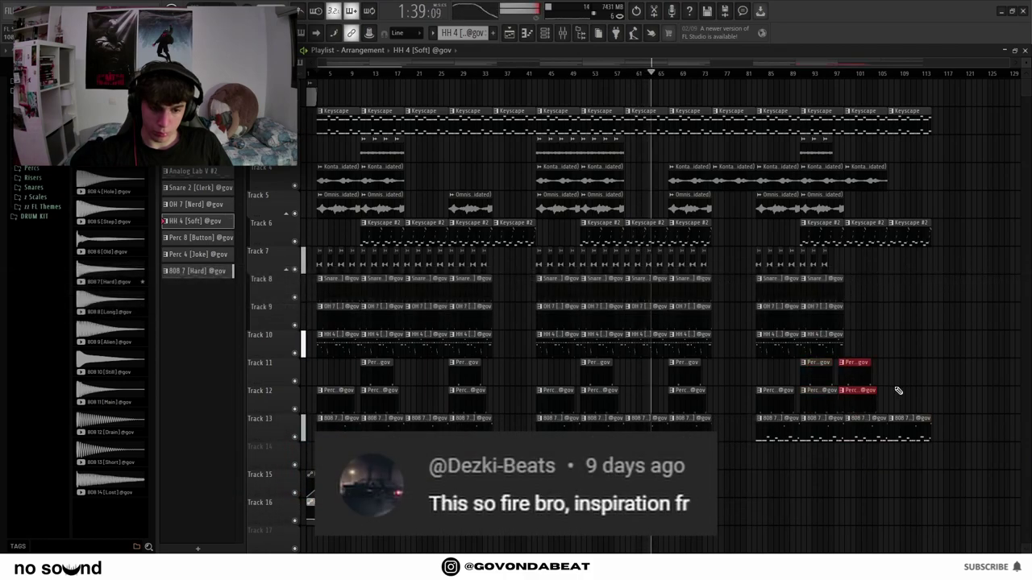
pyautogui.scroll(4, 888, 395)
pyautogui.scroll(5, 691, 396)
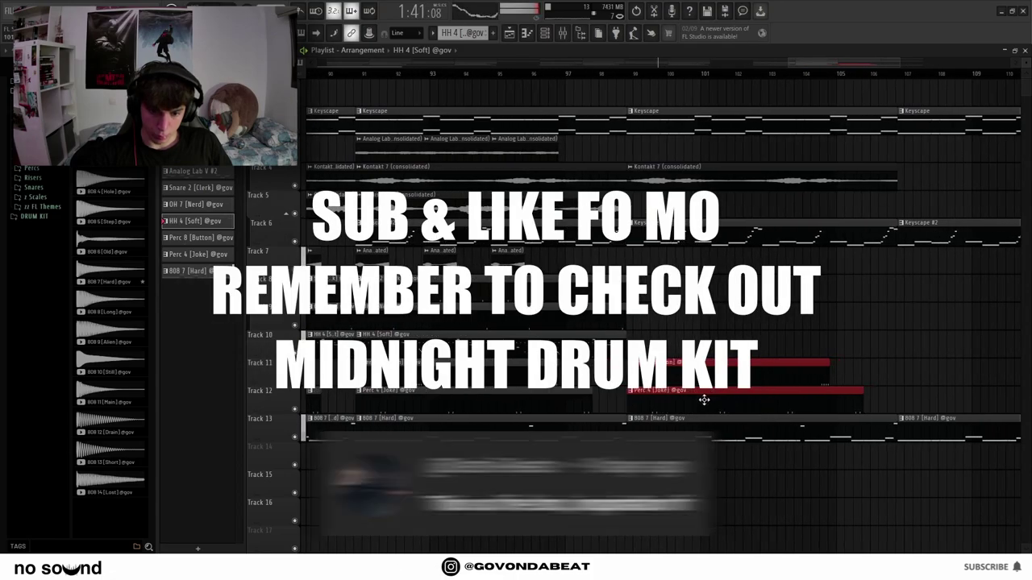
pyautogui.click(672, 408)
pyautogui.scroll(4, 651, 405)
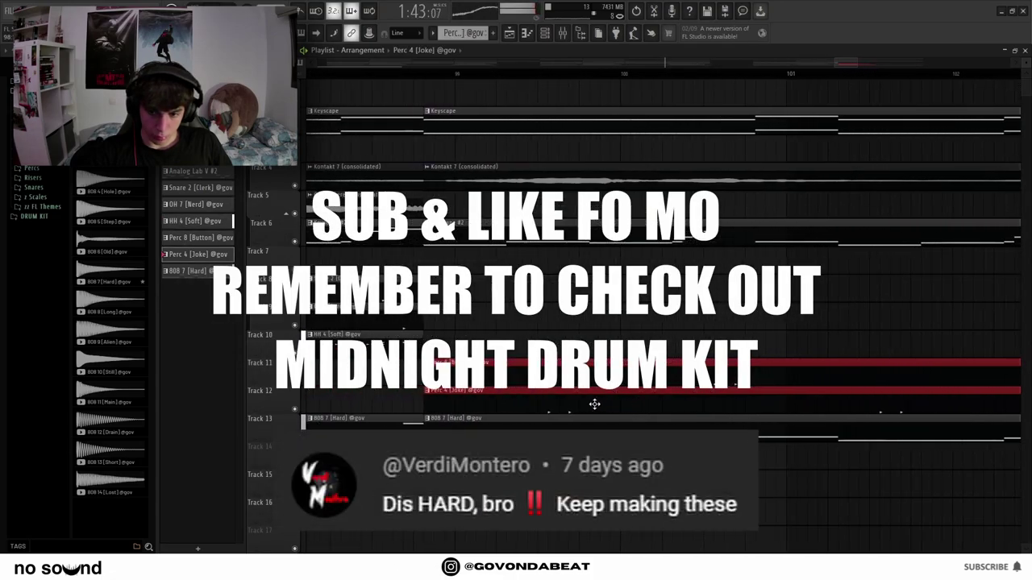
pyautogui.scroll(4, 878, 408)
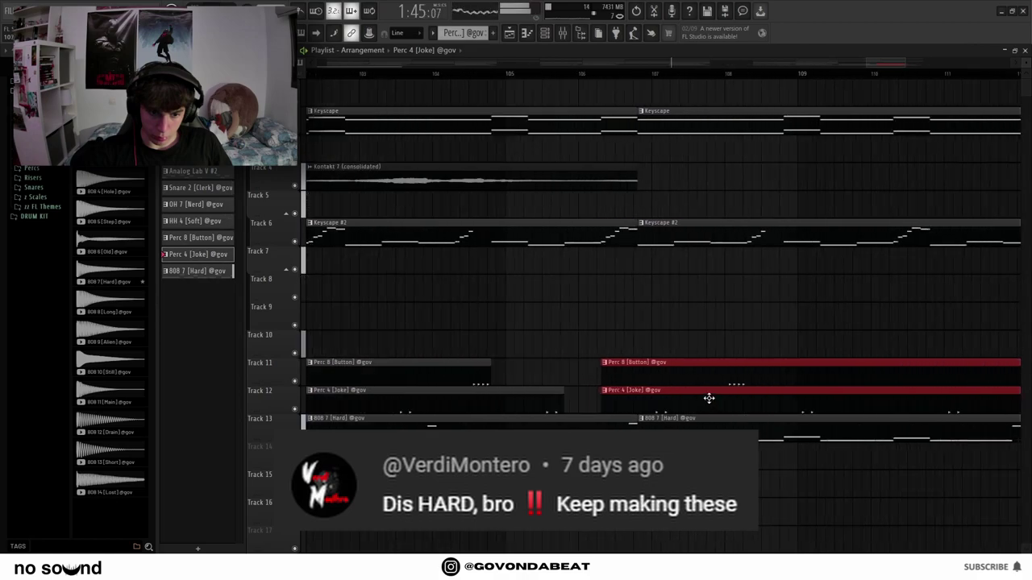
pyautogui.scroll(-8, 734, 397)
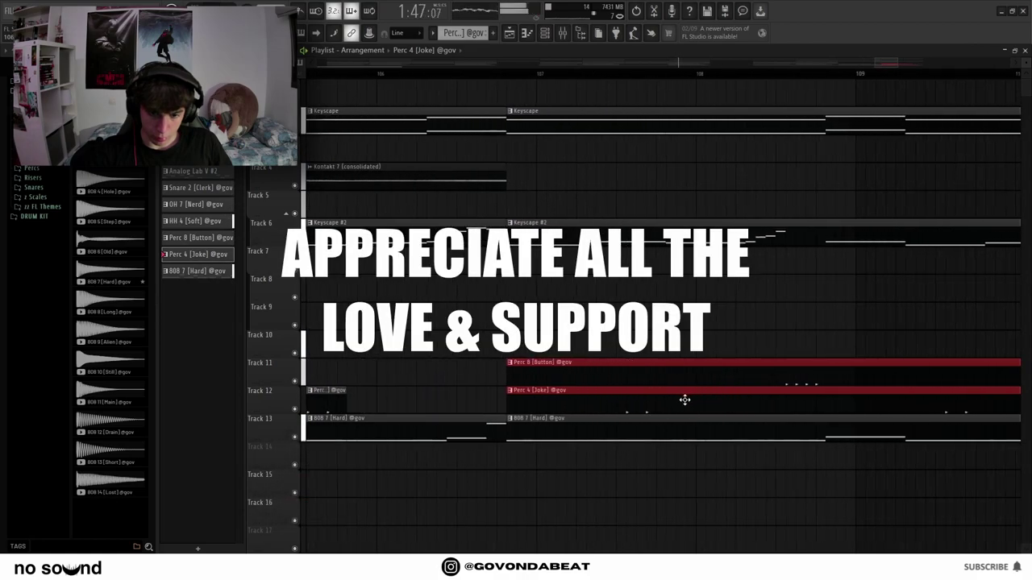
pyautogui.scroll(-10, 776, 336)
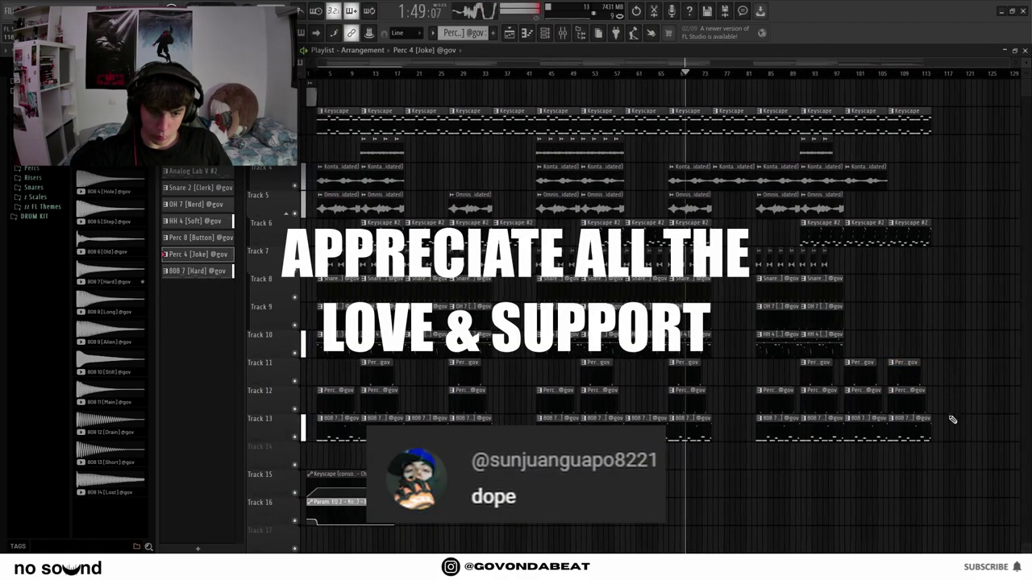